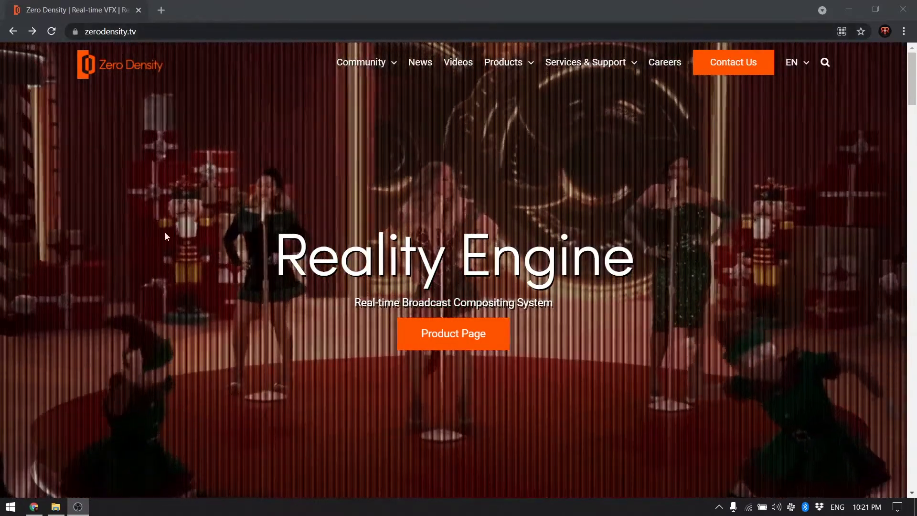
From the Community Edition banner, open the Reality Engine & RealityHub Bundle download page
{"action": "scroll", "coordinate": [188, 327], "scroll_direction": "down", "scroll_amount": 6}
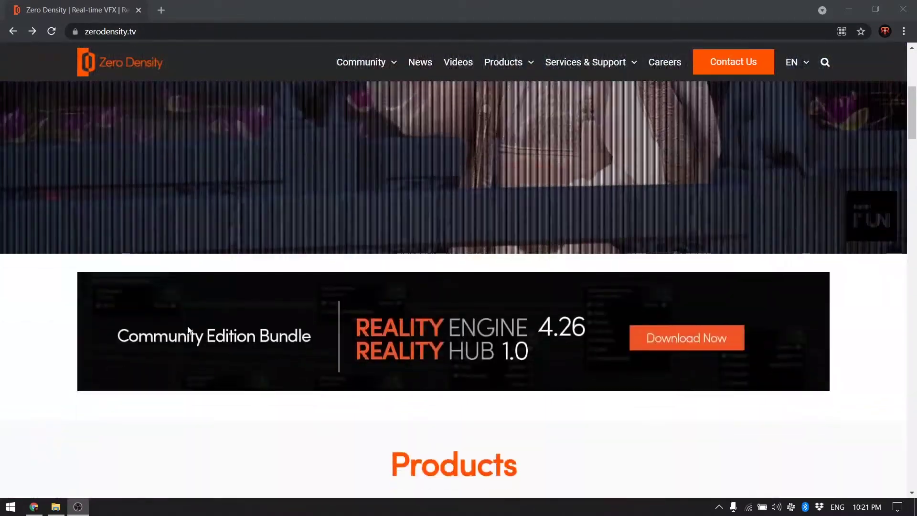
{"action": "scroll", "coordinate": [187, 325], "scroll_direction": "down", "scroll_amount": 3}
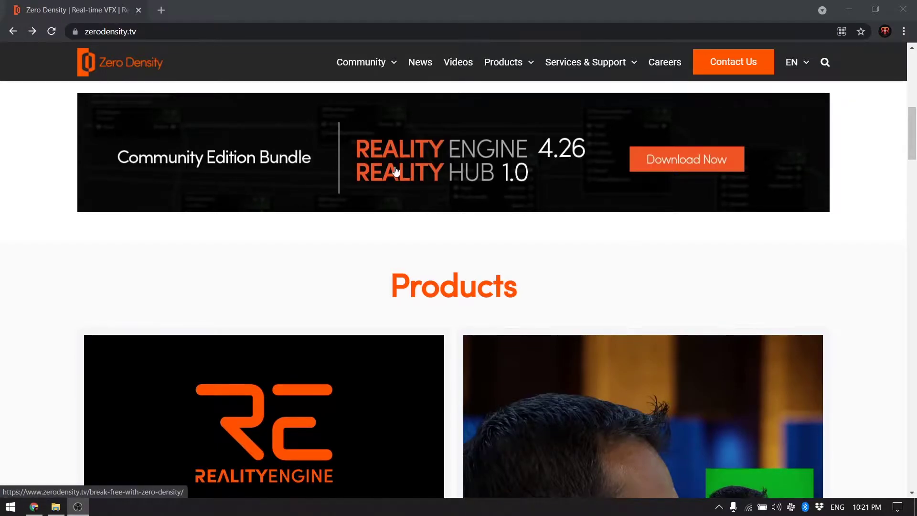
{"action": "left_click", "coordinate": [703, 163]}
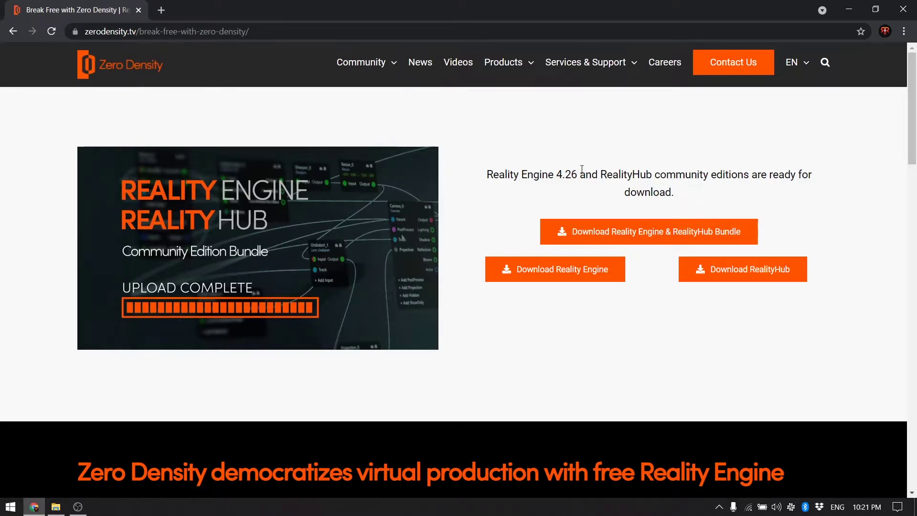
{"action": "left_click", "coordinate": [641, 238]}
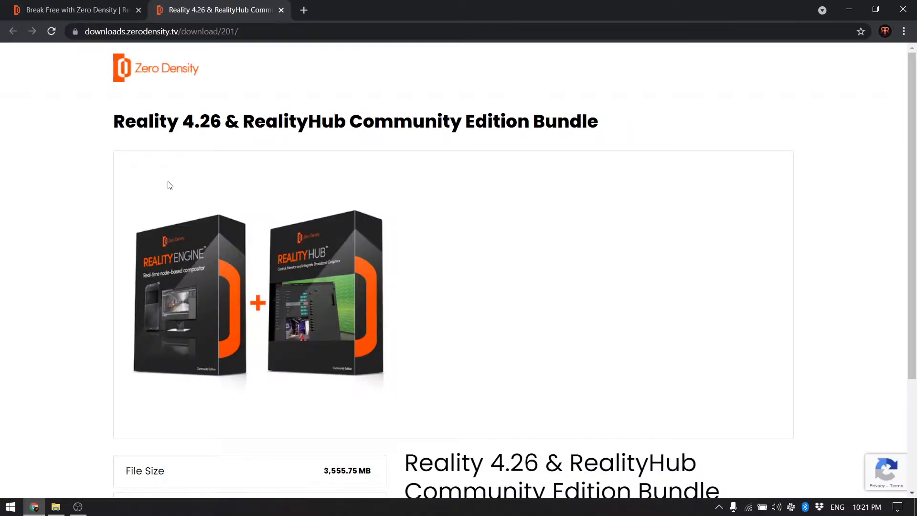
{"action": "scroll", "coordinate": [169, 185], "scroll_direction": "down", "scroll_amount": 3}
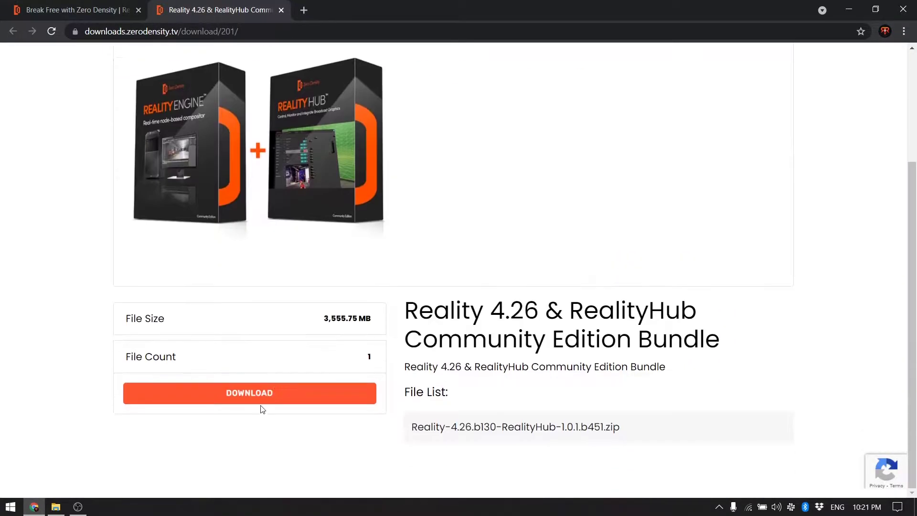
Agree to the terms and conditions and submit the bundle download request form
{"action": "left_click", "coordinate": [261, 403]}
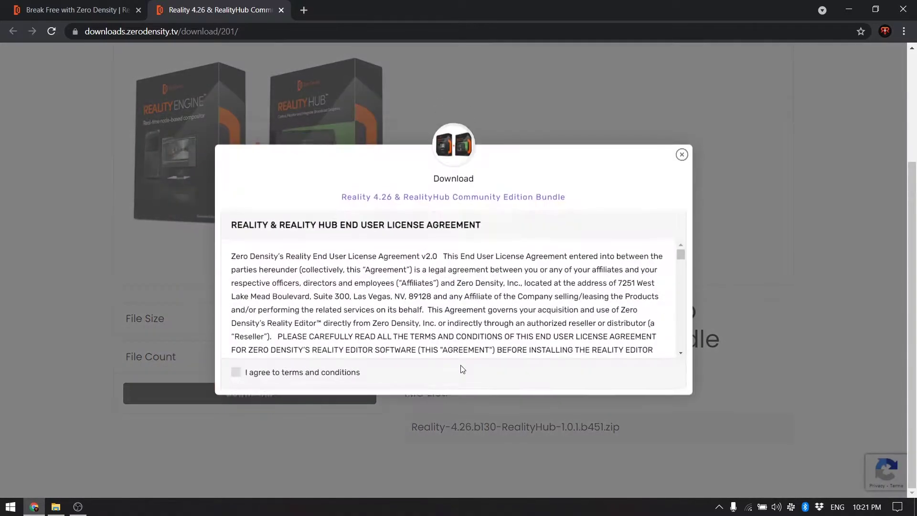
{"action": "left_click", "coordinate": [237, 373]}
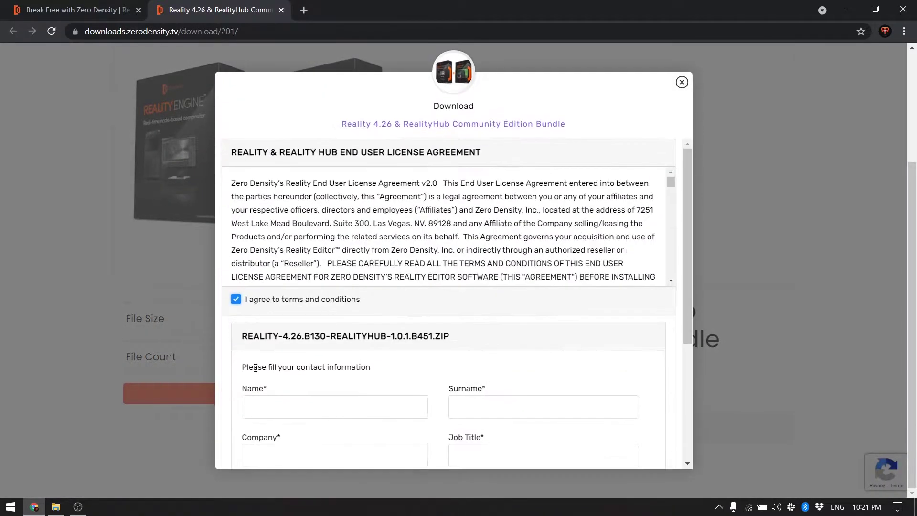
{"action": "scroll", "coordinate": [392, 325], "scroll_direction": "down", "scroll_amount": 2}
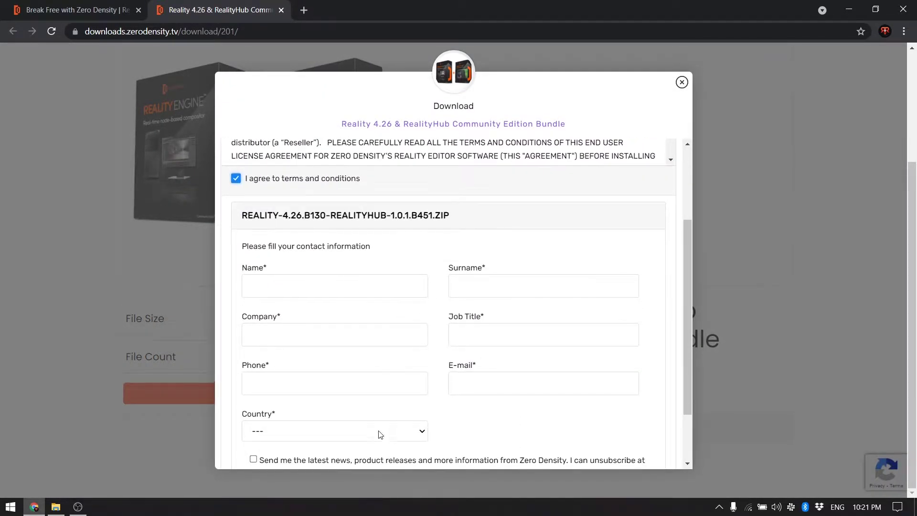
{"action": "scroll", "coordinate": [381, 434], "scroll_direction": "down", "scroll_amount": 2}
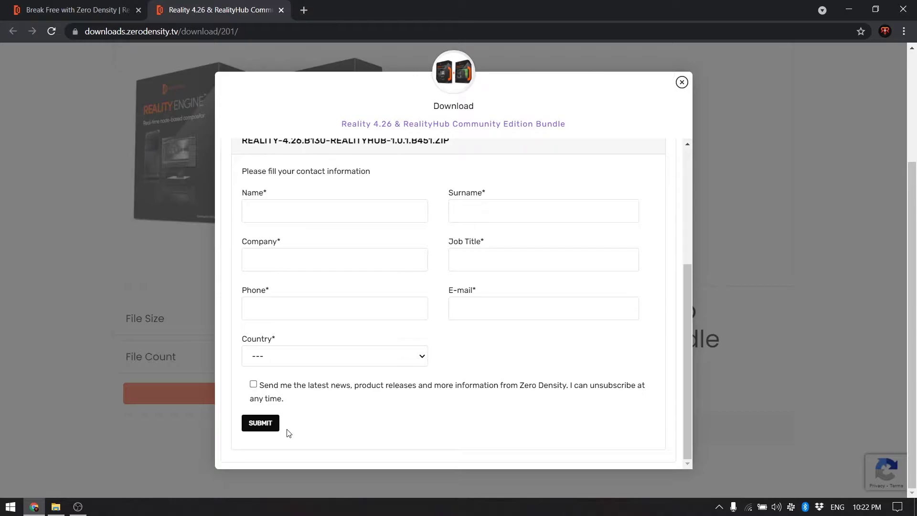
{"action": "left_click", "coordinate": [262, 425]}
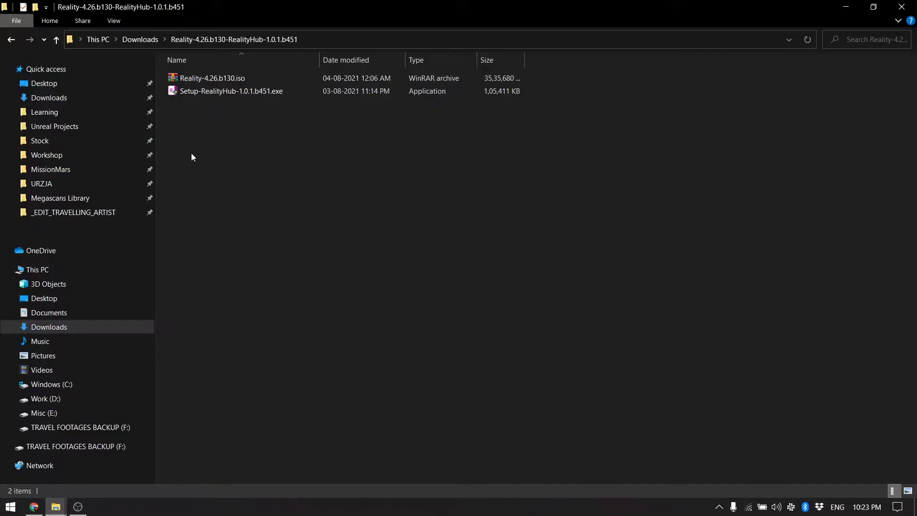
Extract Reality-4.26.b130.iso into a new Reality-4.26.b130 folder beside it
{"action": "left_click_drag", "start_coordinate": [197, 146], "coordinate": [268, 77]}
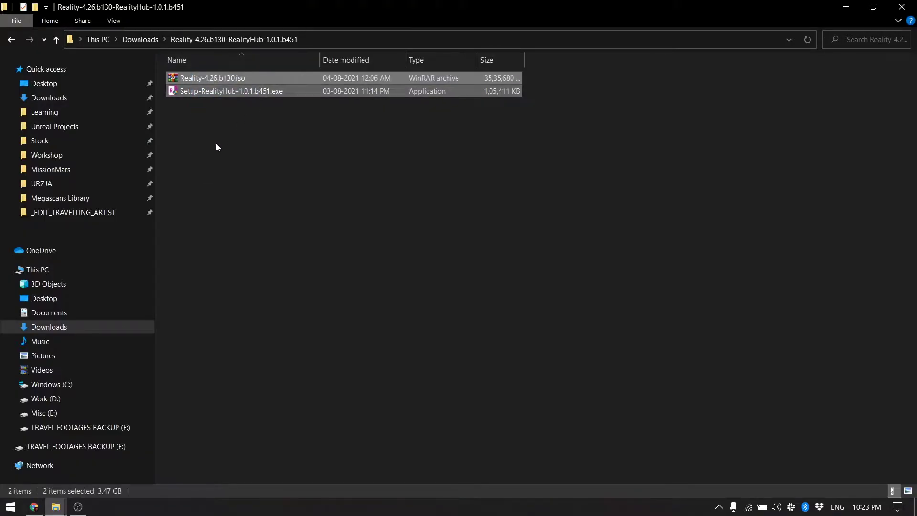
{"action": "left_click", "coordinate": [253, 146]}
{"action": "left_click", "coordinate": [237, 93]}
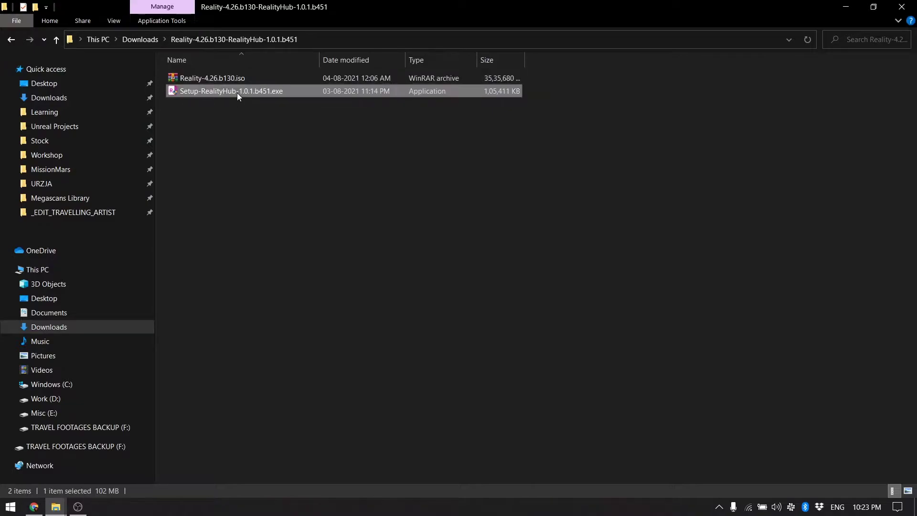
{"action": "left_click", "coordinate": [228, 79]}
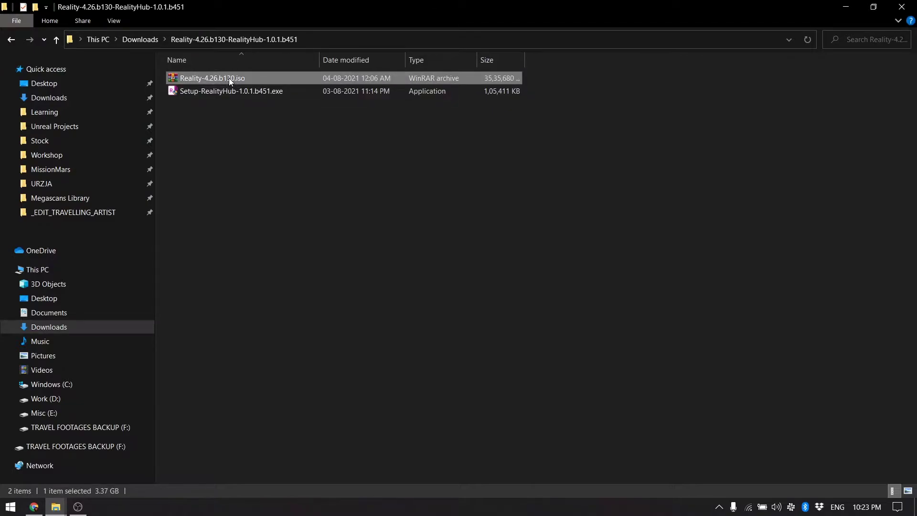
{"action": "left_click", "coordinate": [233, 92]}
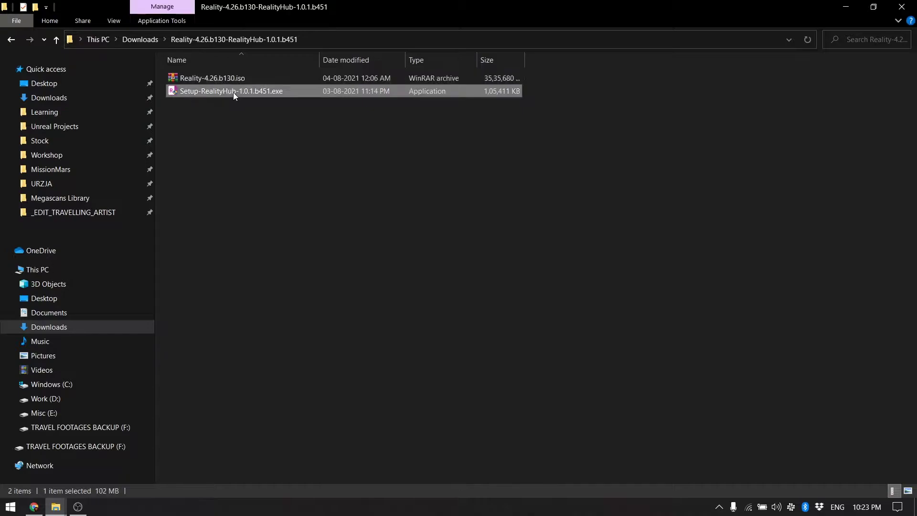
{"action": "left_click", "coordinate": [231, 78]}
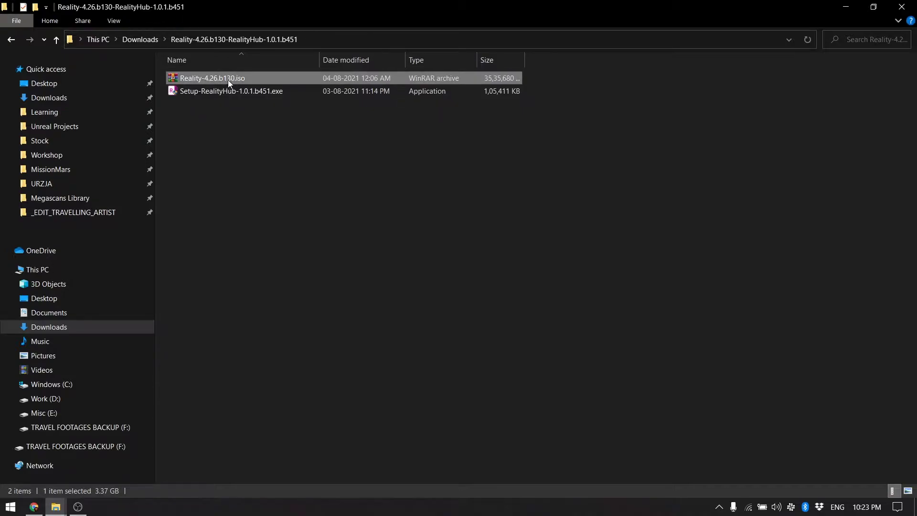
{"action": "right_click", "coordinate": [228, 79]}
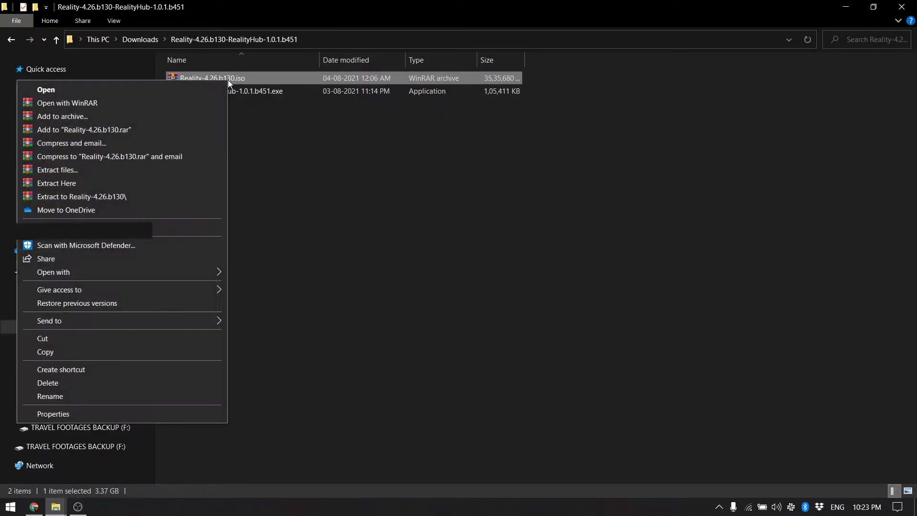
{"action": "left_click", "coordinate": [142, 197]}
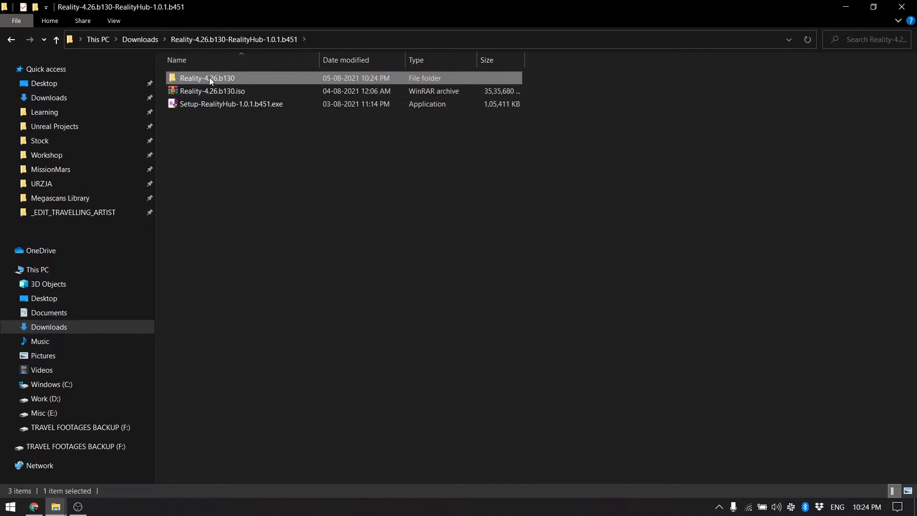
Run Setup-Reality-4.26.b130.exe, accept the license and install Reality 4.26 to the default folder
{"action": "double_click", "coordinate": [209, 77]}
{"action": "left_click", "coordinate": [219, 95]}
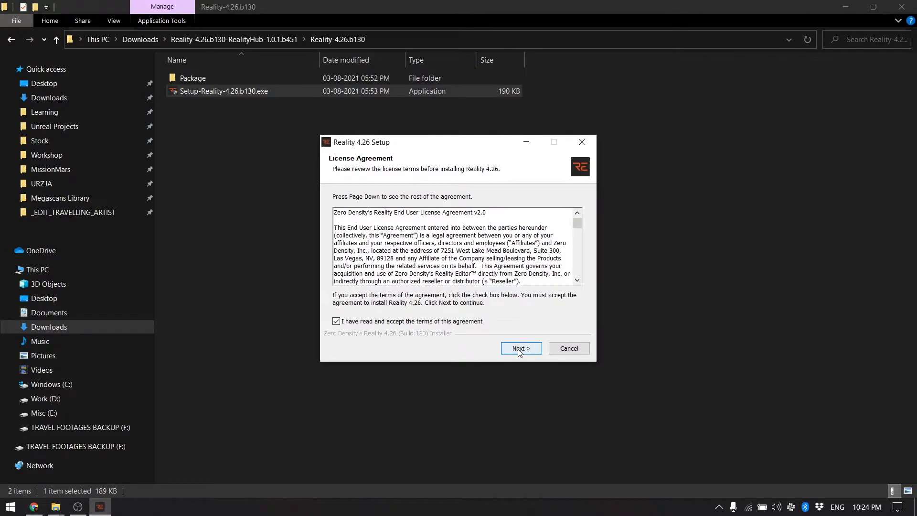
{"action": "left_click", "coordinate": [519, 349]}
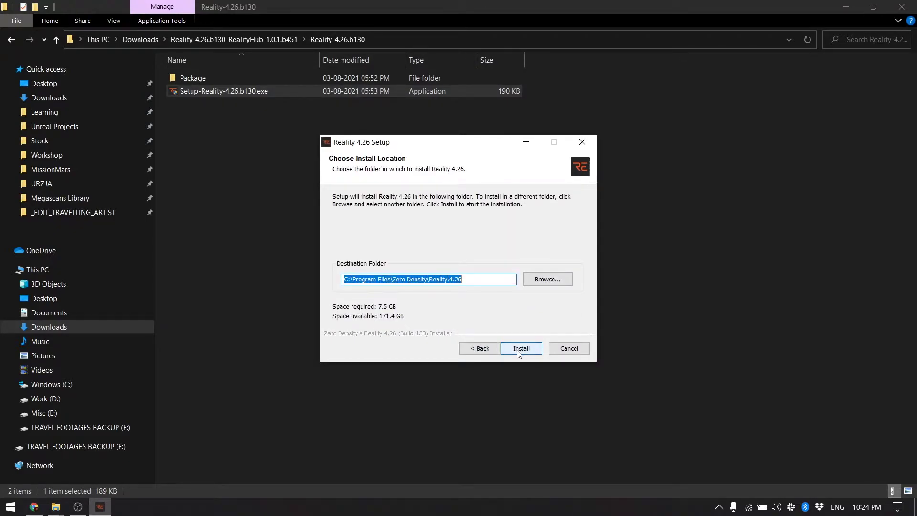
{"action": "left_click", "coordinate": [517, 349]}
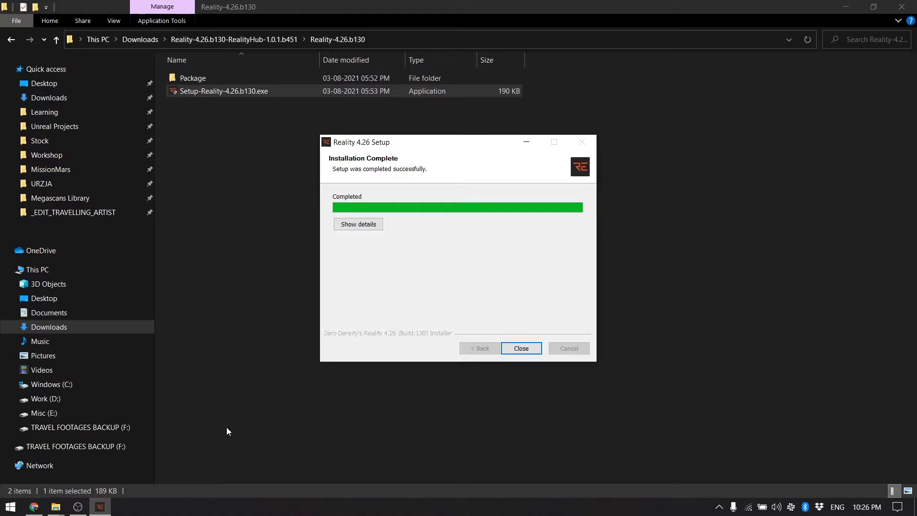
Start Setup-RealityHub-1.0.1.b451.exe, accept its license and keep the default install location
{"action": "left_click", "coordinate": [525, 347]}
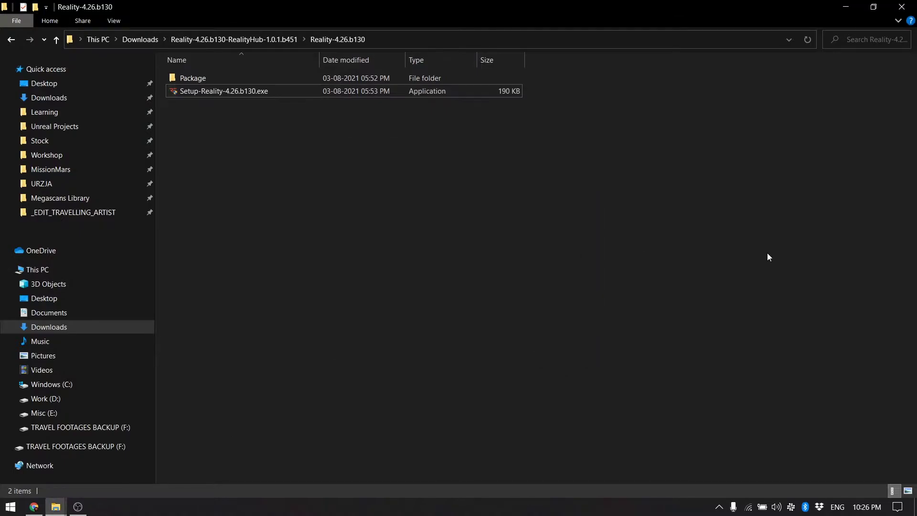
{"action": "left_click", "coordinate": [267, 39]}
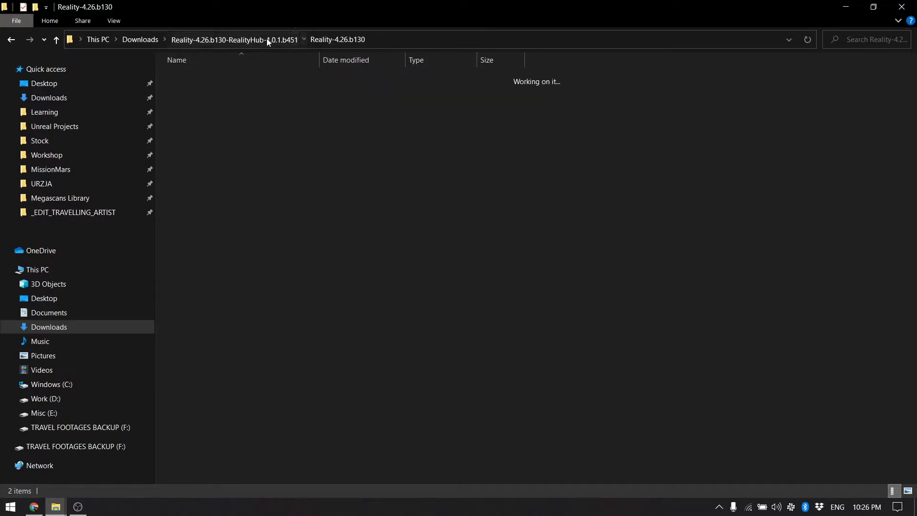
{"action": "left_click", "coordinate": [239, 105]}
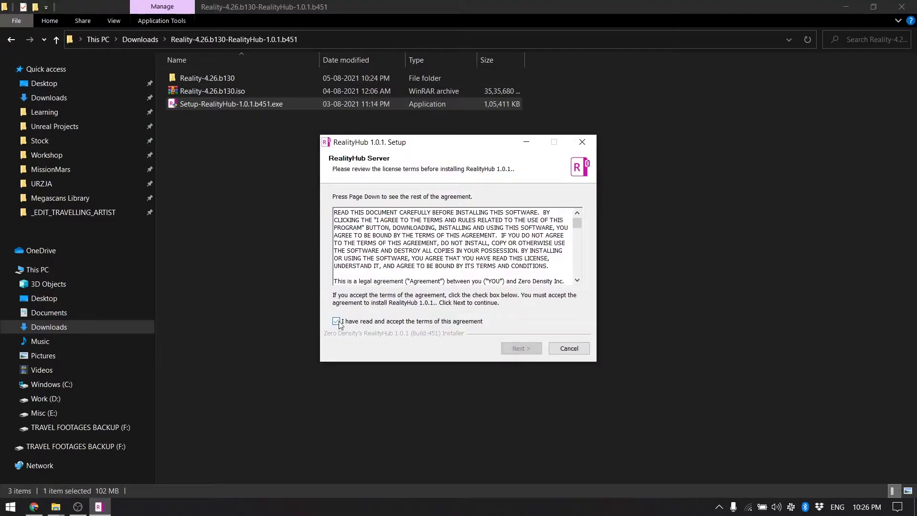
{"action": "left_click", "coordinate": [336, 321]}
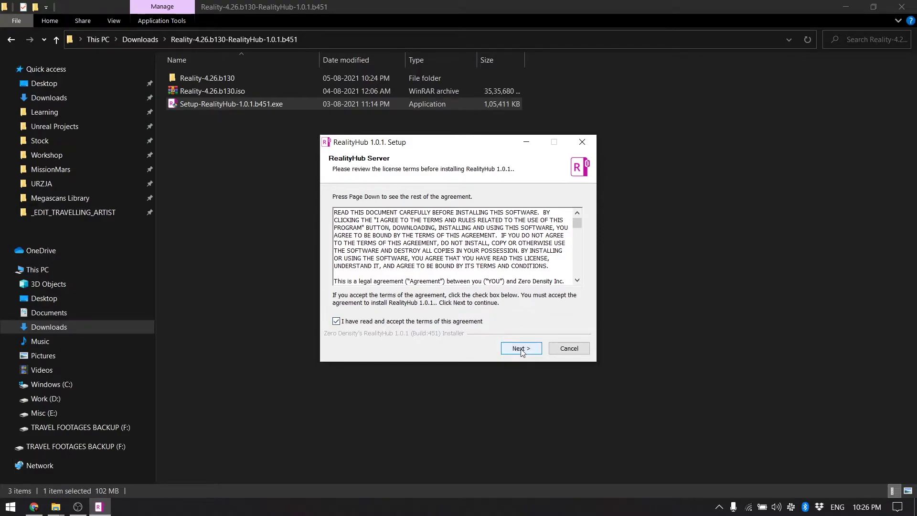
{"action": "left_click", "coordinate": [520, 351]}
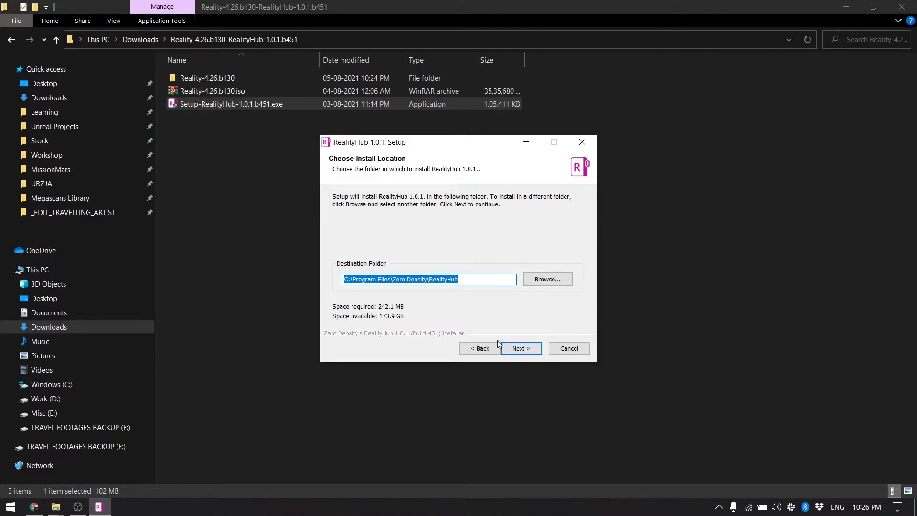
{"action": "left_click", "coordinate": [531, 353]}
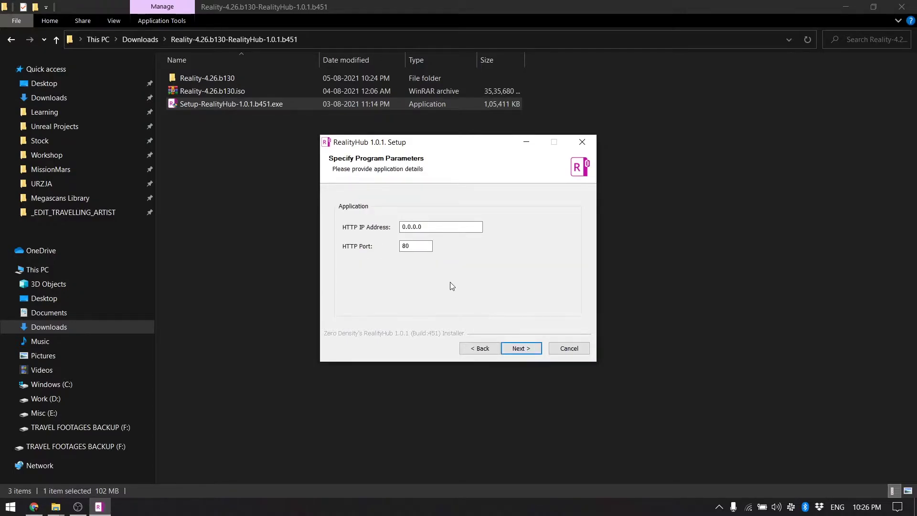
Keep HTTP address 0.0.0.0 port 80 and default database settings, then install RealityHub
{"action": "double_click", "coordinate": [415, 246]}
{"action": "left_click", "coordinate": [532, 357]}
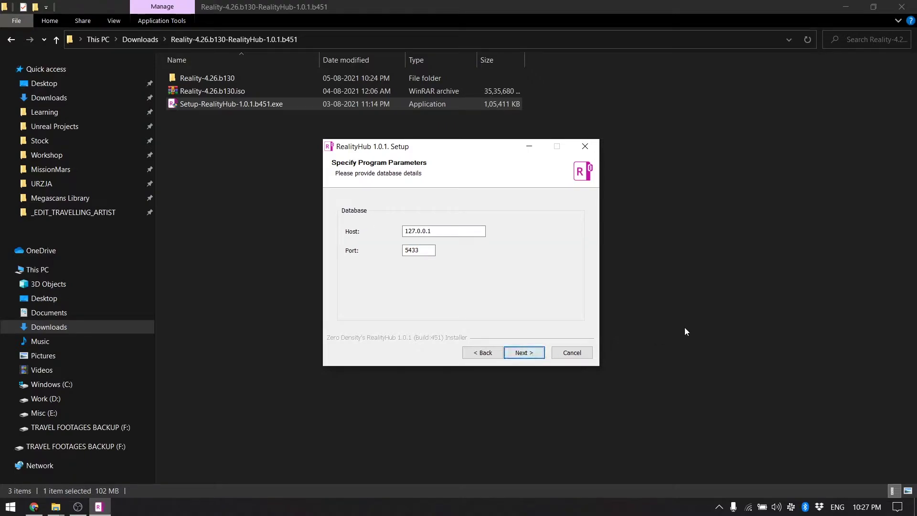
{"action": "left_click", "coordinate": [524, 353]}
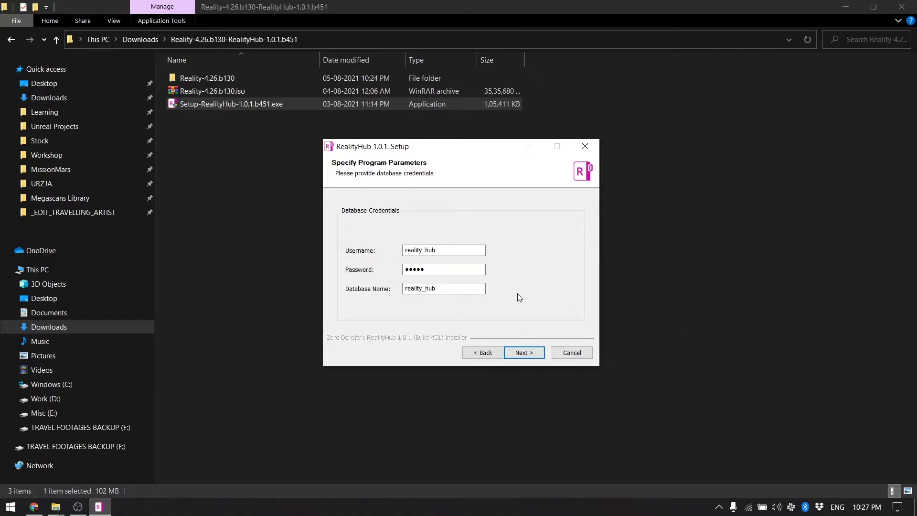
{"action": "left_click", "coordinate": [533, 356]}
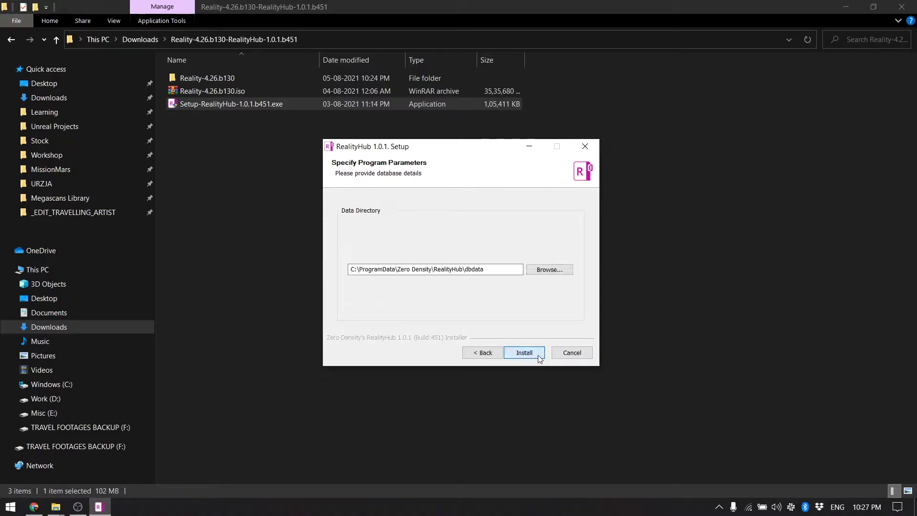
{"action": "left_click", "coordinate": [524, 353]}
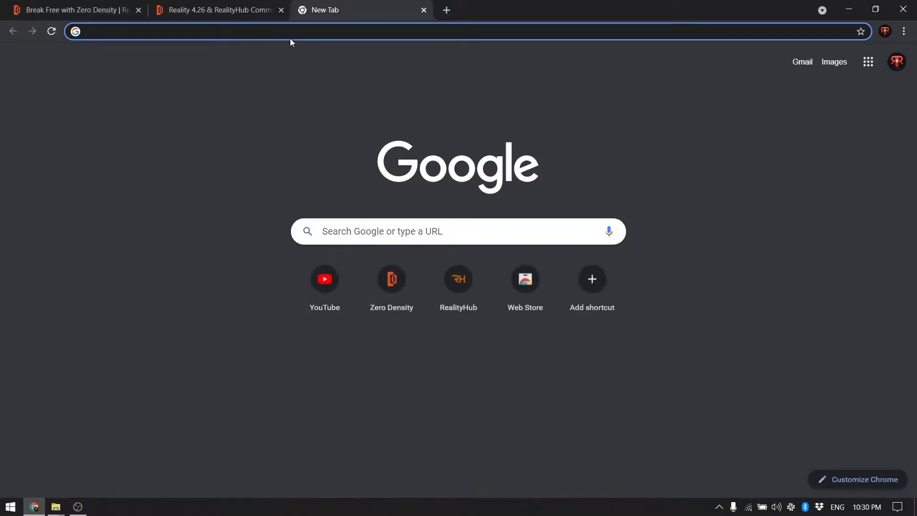
Load 127.0.0.1:80 in the new Chrome tab to reach the RealityHub login page
{"action": "left_click", "coordinate": [291, 31]}
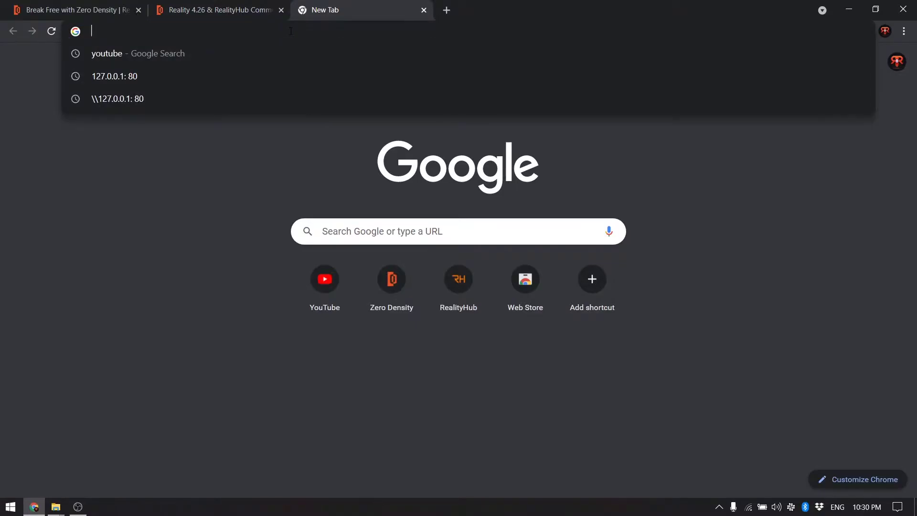
{"action": "type", "text": "127"}
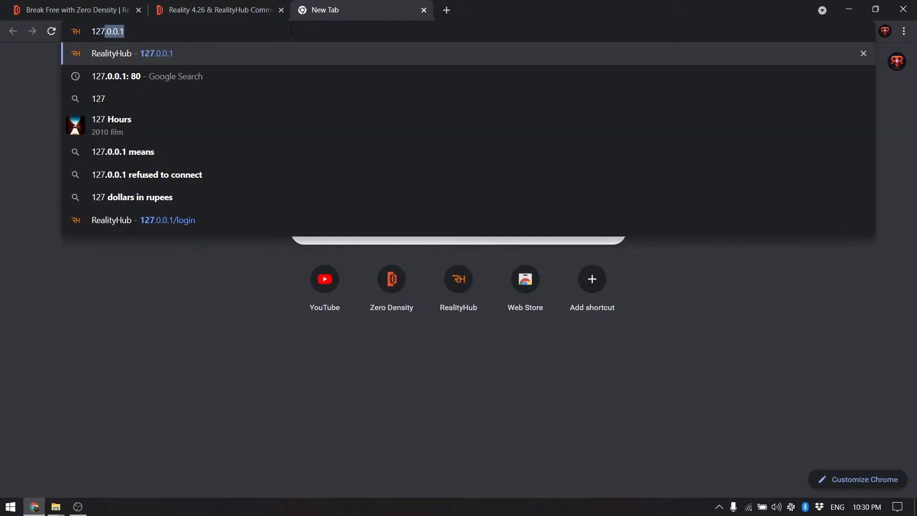
{"action": "type", "text": ".0.0."}
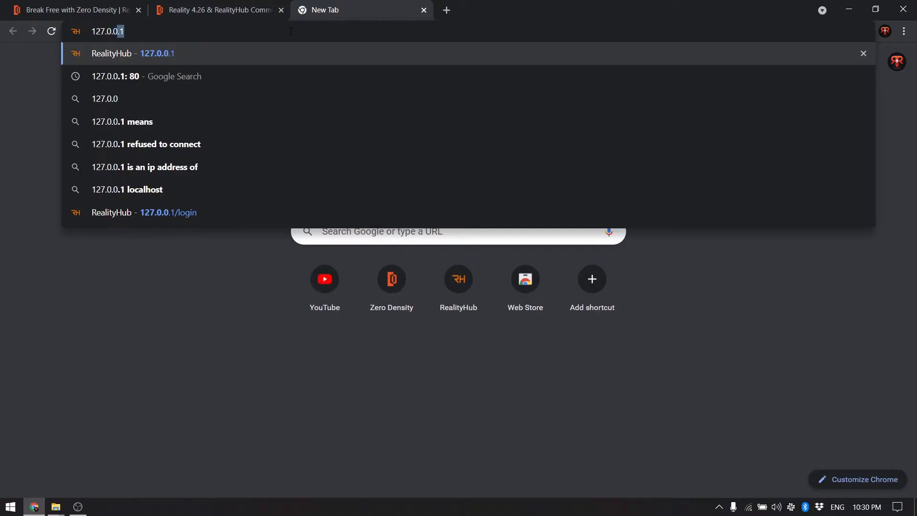
{"action": "type", "text": "1"}
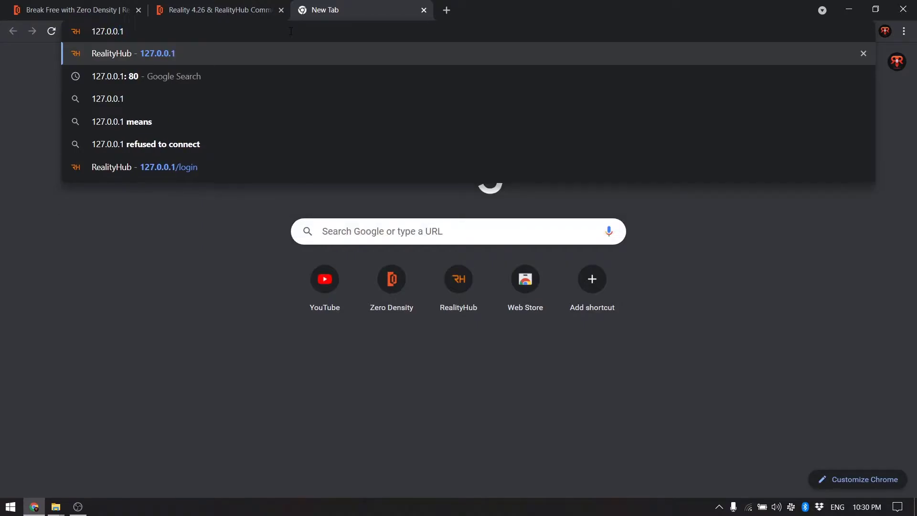
{"action": "type", "text": ":"}
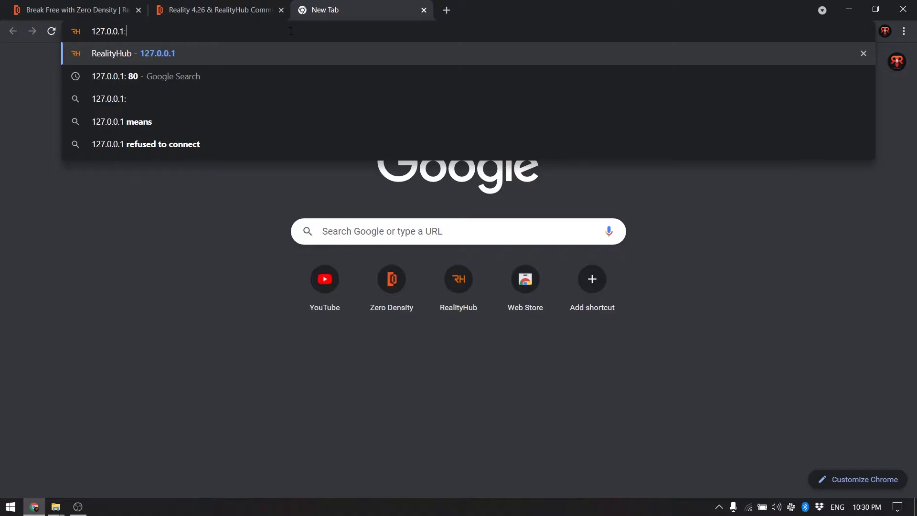
{"action": "type", "text": "80"}
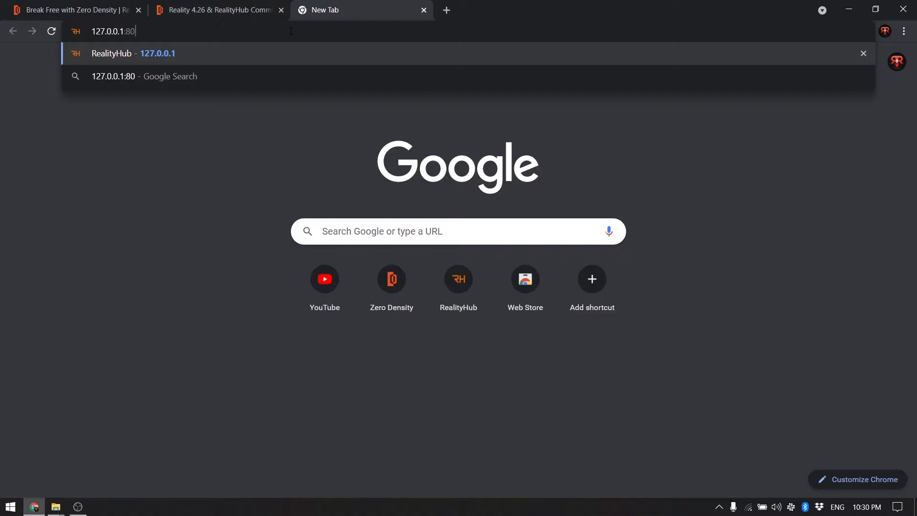
{"action": "key", "text": "Return"}
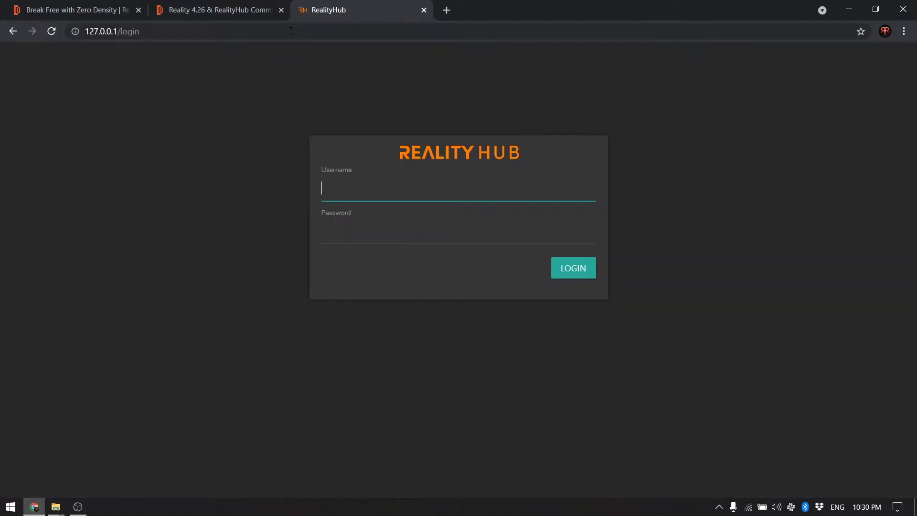
Log in with the admin username and password, decline saving it, and widen the Properties panel
{"action": "type", "text": "admin"}
{"action": "key", "text": "Tab"}
{"action": "type", "text": "reali"}
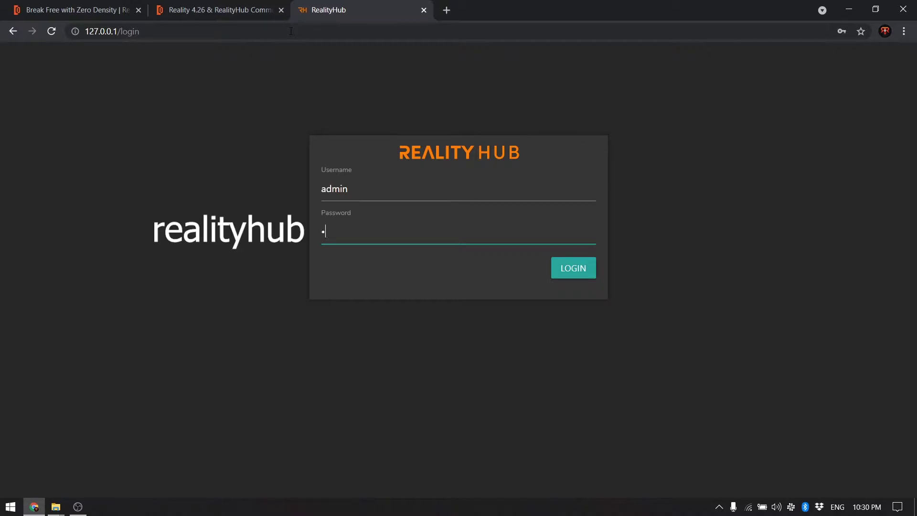
{"action": "type", "text": "tyhub"}
{"action": "key", "text": "Return"}
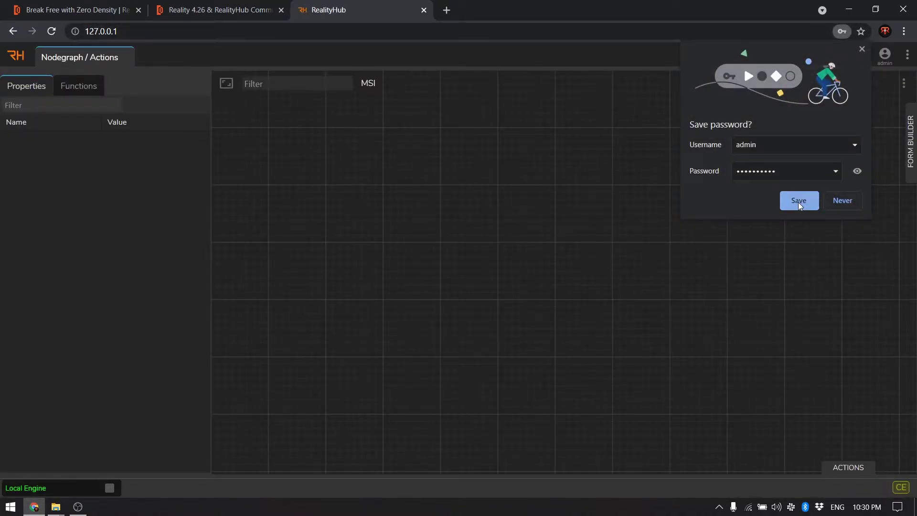
{"action": "left_click", "coordinate": [862, 49]}
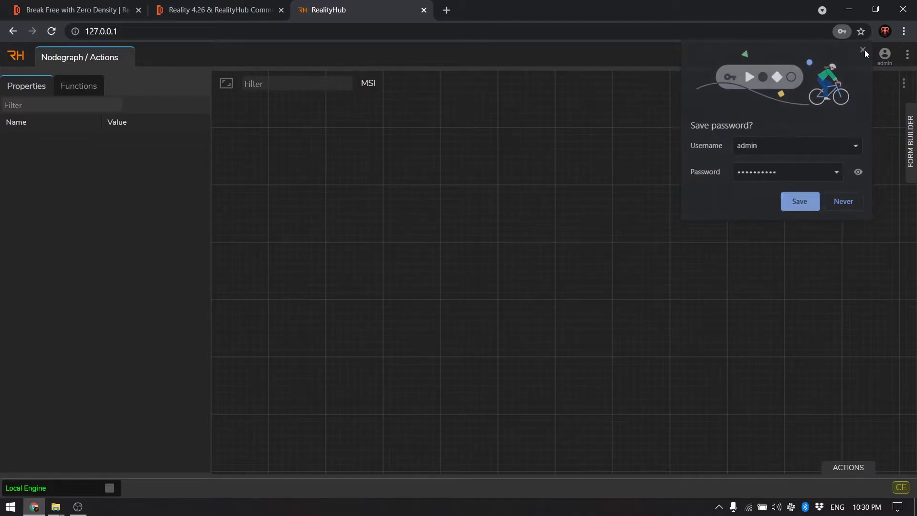
{"action": "left_click_drag", "start_coordinate": [210, 260], "coordinate": [222, 251]}
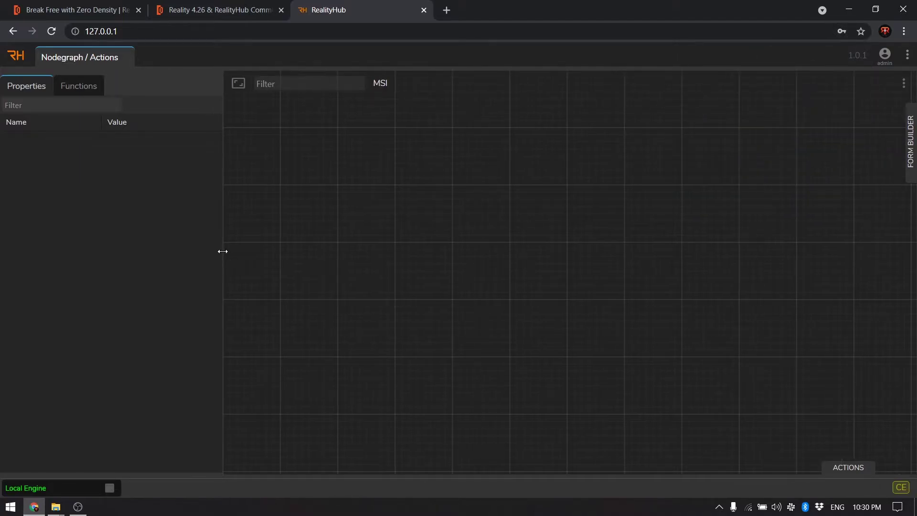
Download Reality Loader from General Configuration and install it with Launch Reality Loader unchecked
{"action": "left_click", "coordinate": [907, 55]}
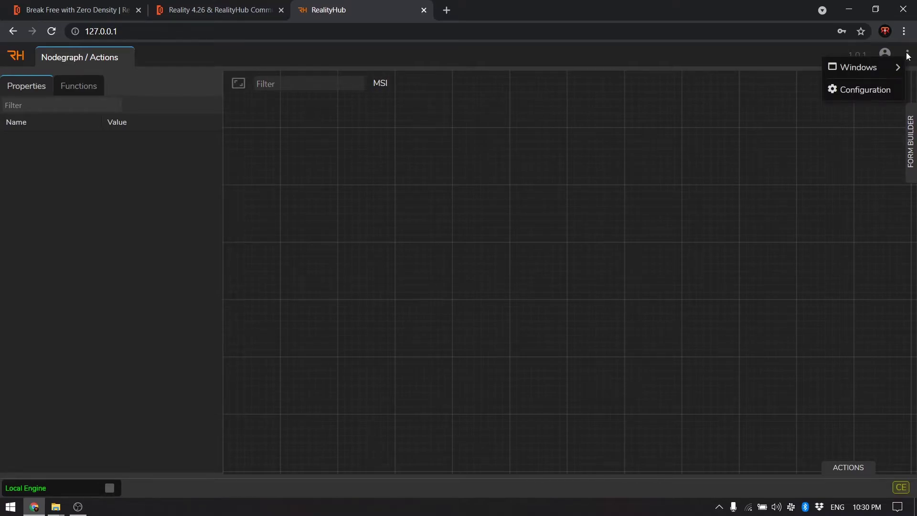
{"action": "left_click", "coordinate": [864, 89]}
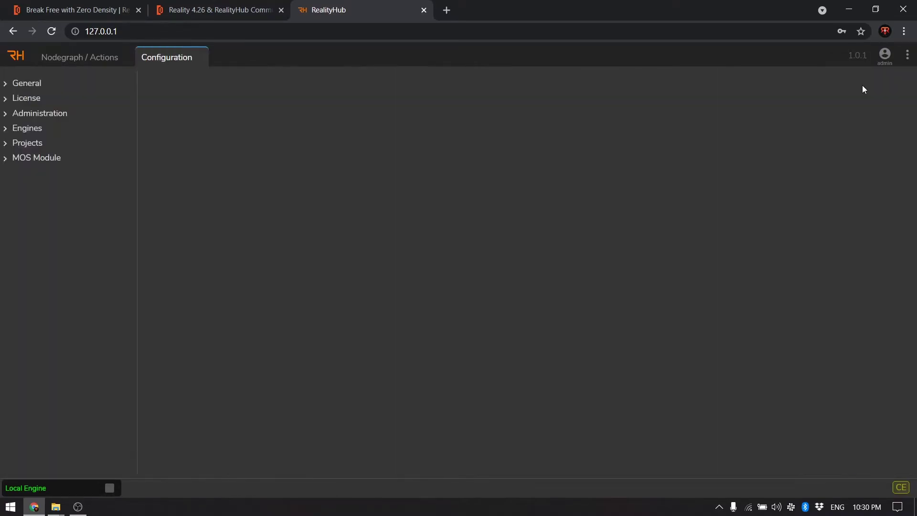
{"action": "left_click", "coordinate": [15, 85]}
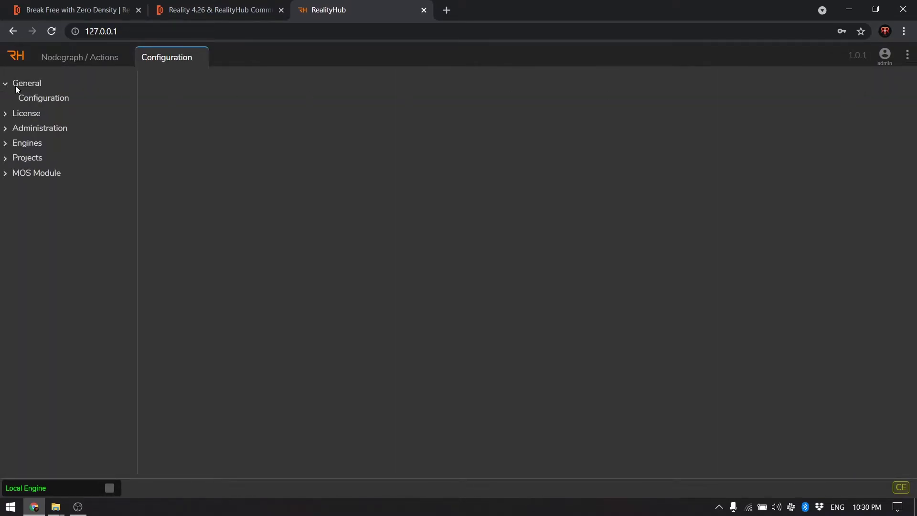
{"action": "left_click", "coordinate": [41, 98]}
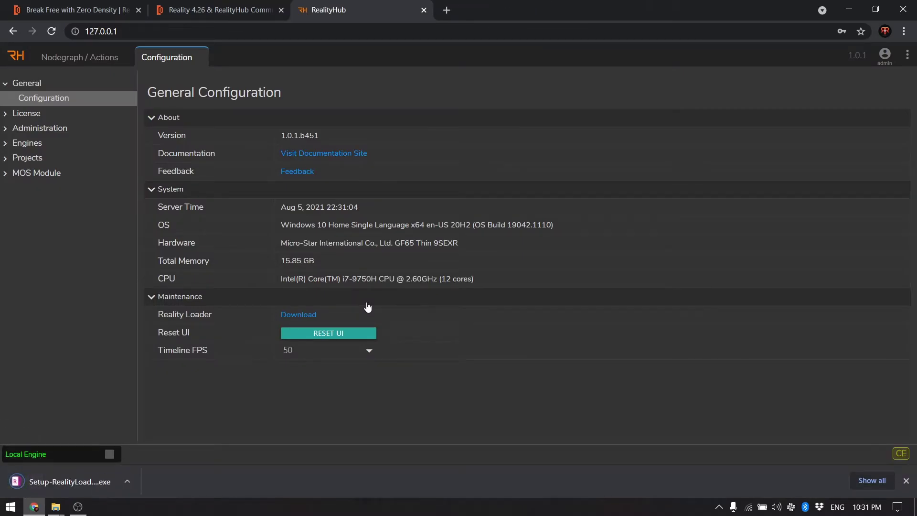
{"action": "left_click", "coordinate": [73, 483]}
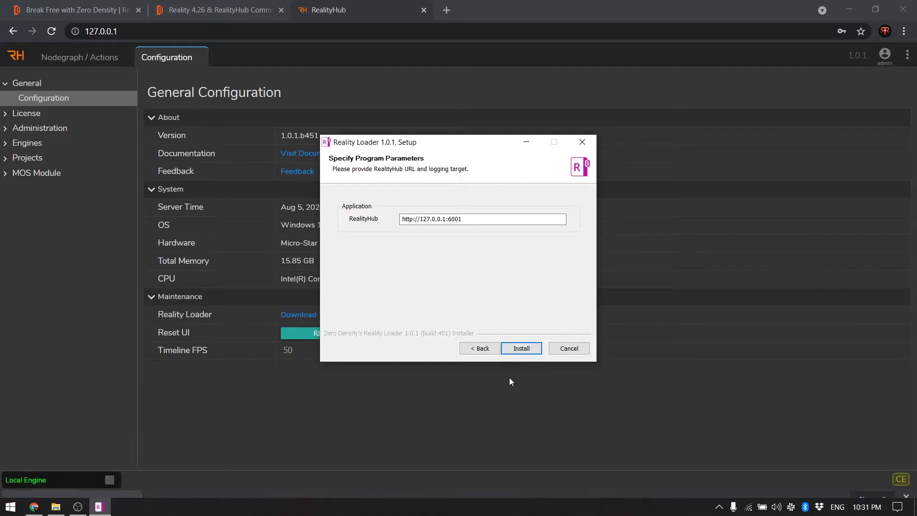
{"action": "left_click", "coordinate": [521, 350]}
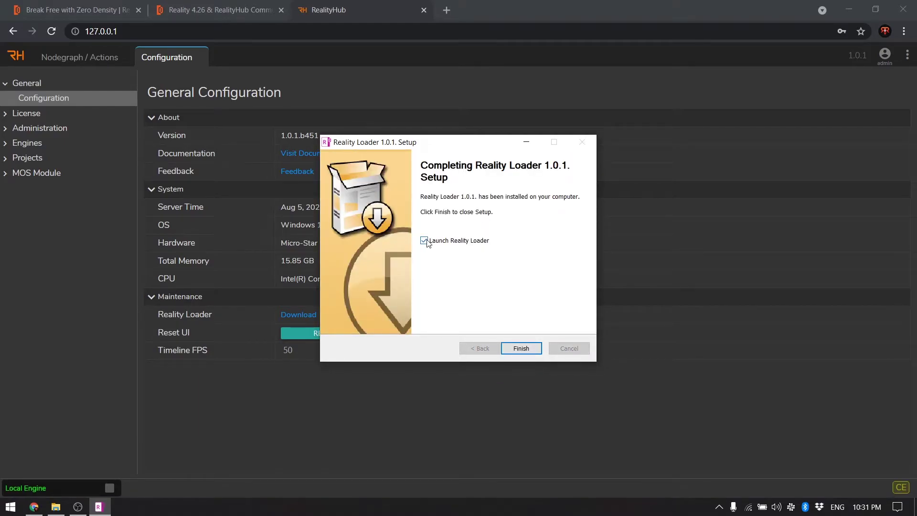
{"action": "left_click", "coordinate": [424, 241]}
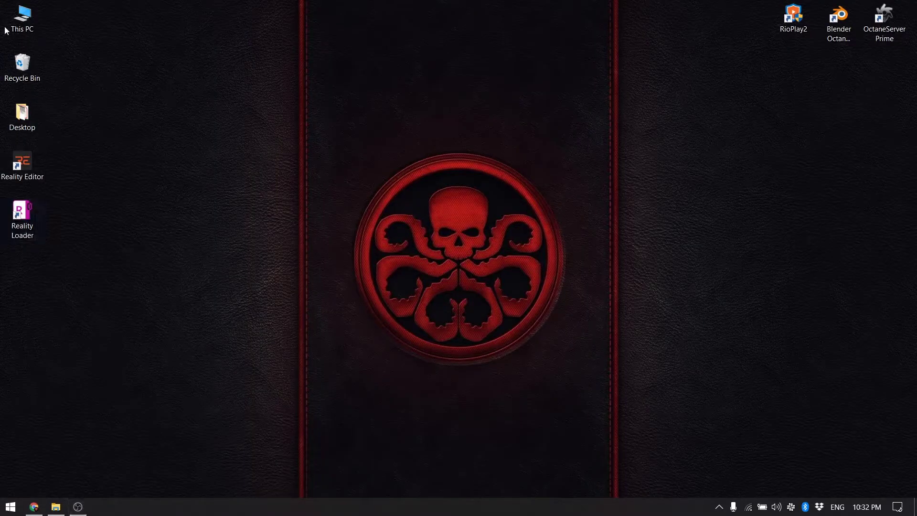
Create a RealityWorkspace folder on Work (D:) and open it
{"action": "double_click", "coordinate": [21, 21]}
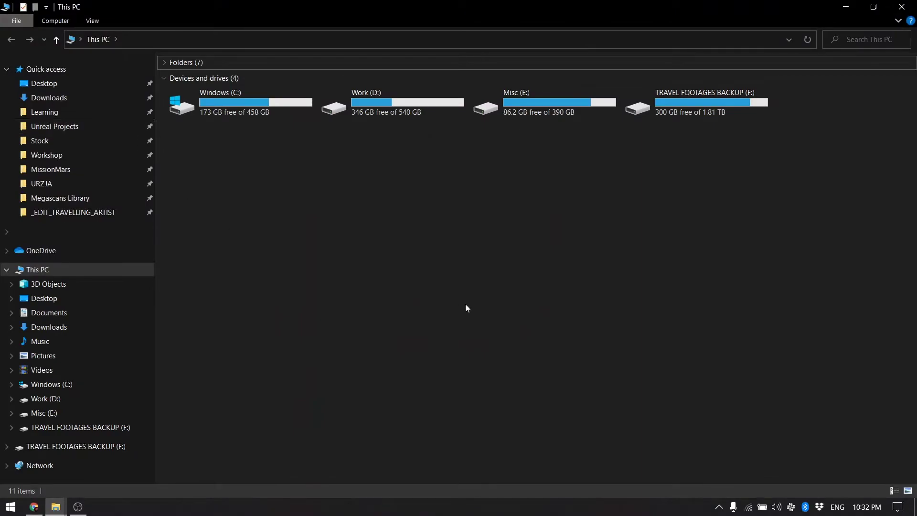
{"action": "double_click", "coordinate": [369, 93]}
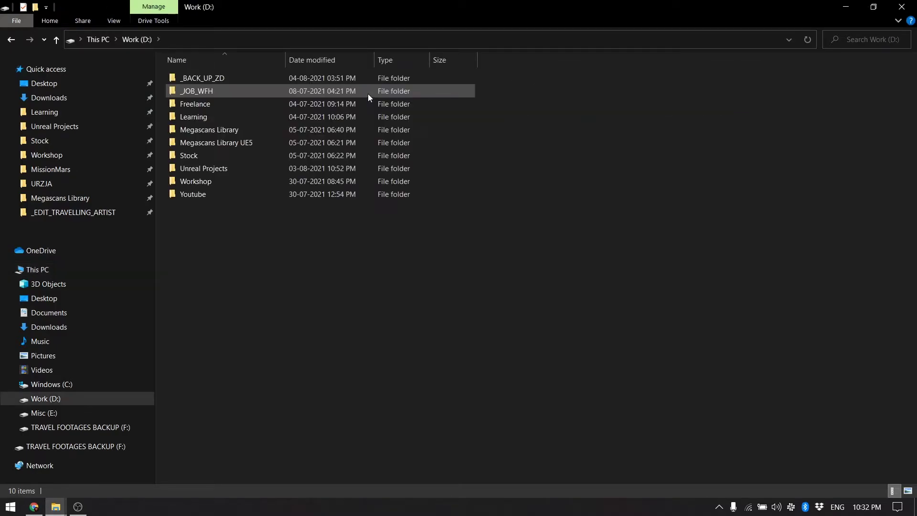
{"action": "right_click", "coordinate": [222, 256]}
{"action": "mouse_move", "coordinate": [176, 406]}
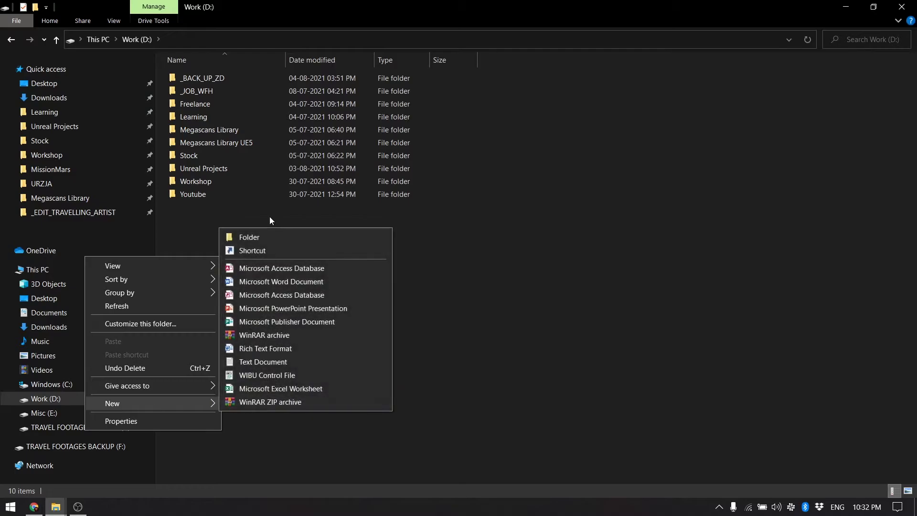
{"action": "left_click", "coordinate": [261, 237]}
{"action": "type", "text": "Reality"}
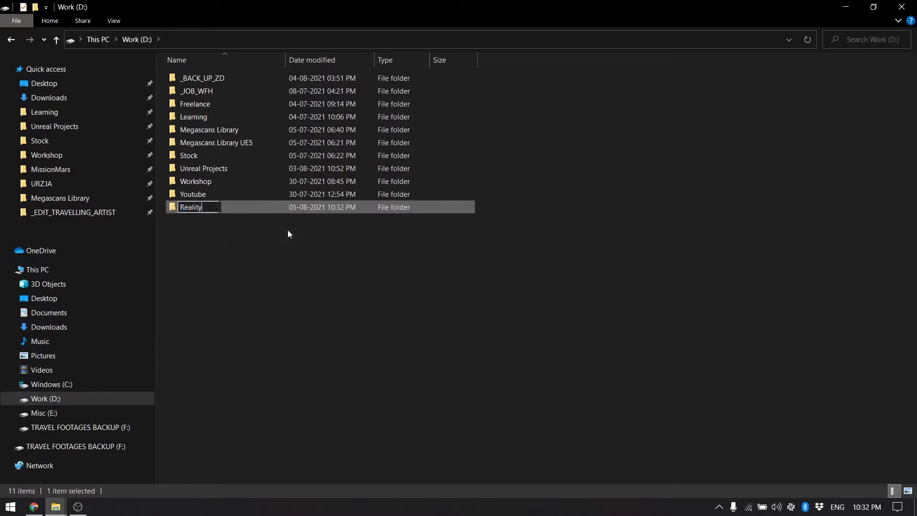
{"action": "type", "text": "Workspace"}
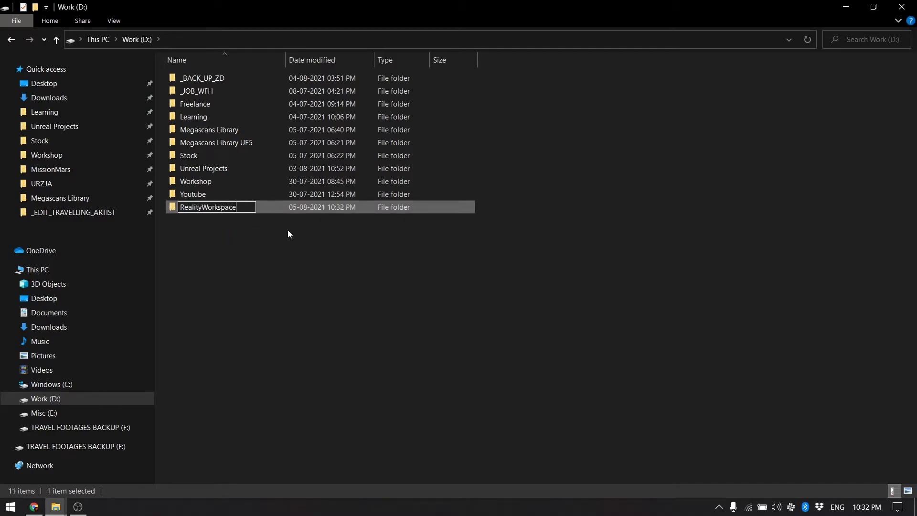
{"action": "key", "text": "Return"}
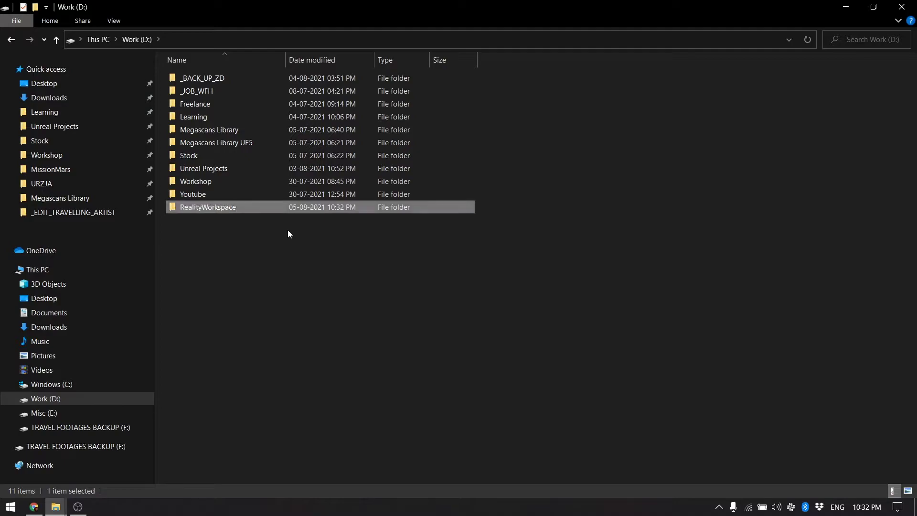
{"action": "key", "text": "Return"}
Create a Reality folder inside RealityWorkspace and open it
{"action": "right_click", "coordinate": [287, 231]}
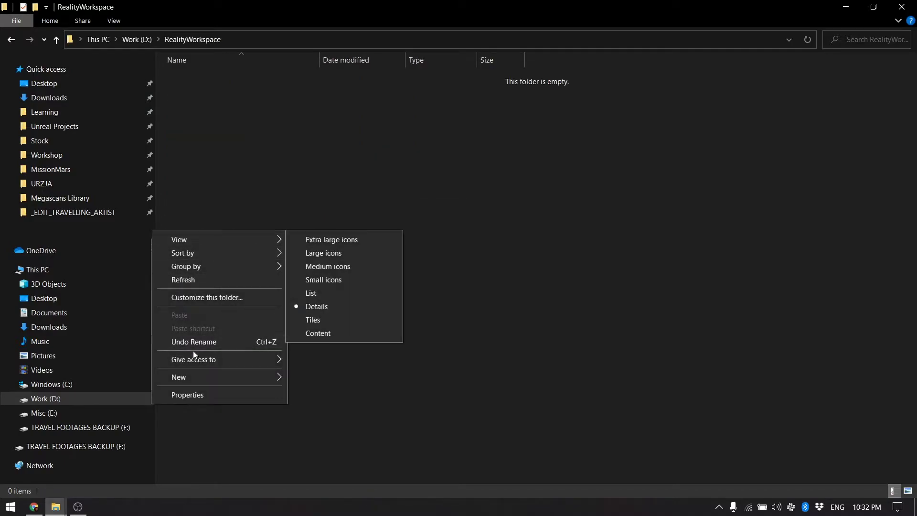
{"action": "mouse_move", "coordinate": [215, 377]}
{"action": "left_click", "coordinate": [311, 215]}
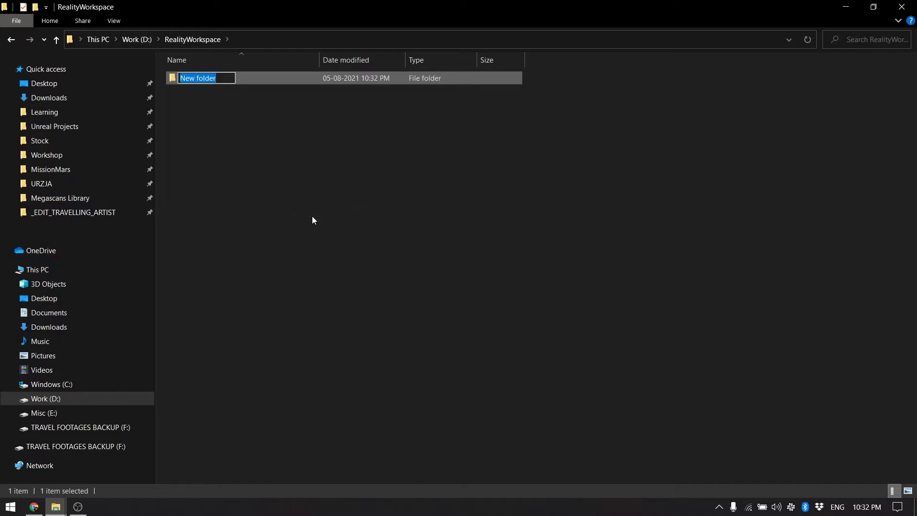
{"action": "type", "text": "Reality"}
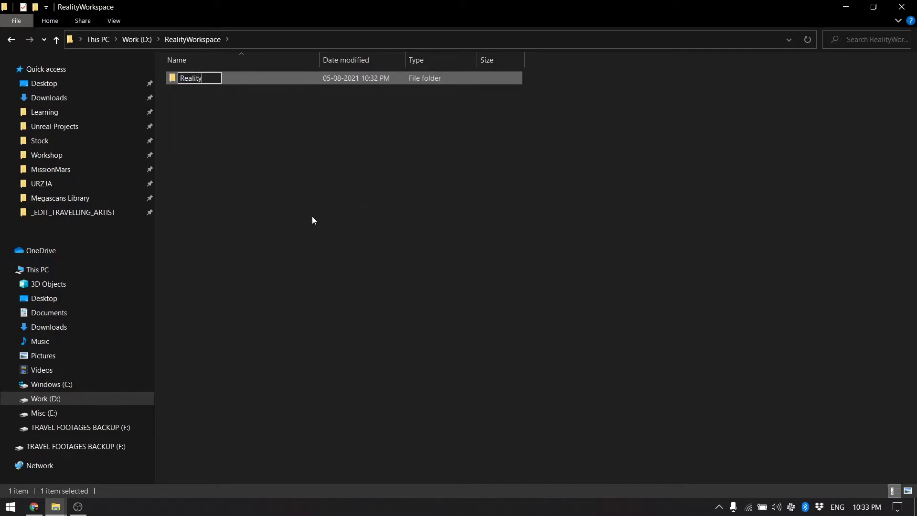
{"action": "key", "text": "Return"}
{"action": "left_click", "coordinate": [312, 217]}
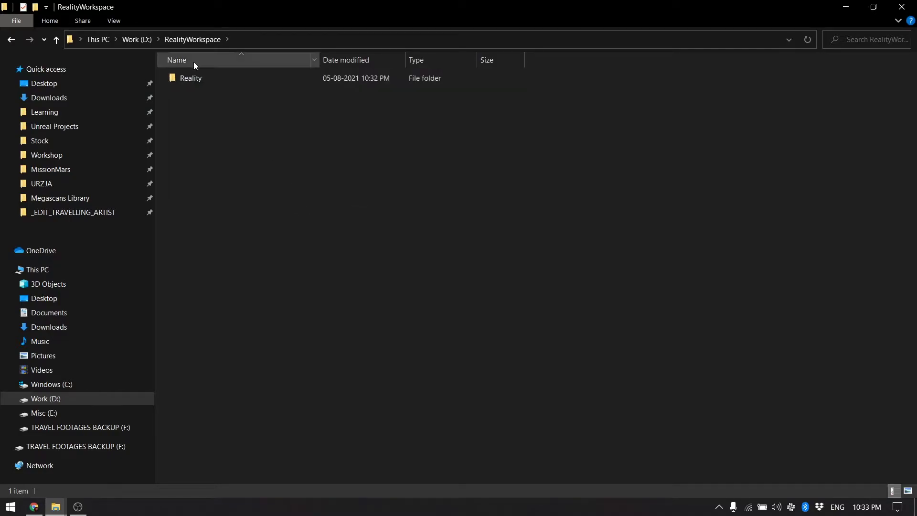
{"action": "double_click", "coordinate": [189, 78]}
Create Projects and Assets folders inside the Reality folder
{"action": "right_click", "coordinate": [225, 105]}
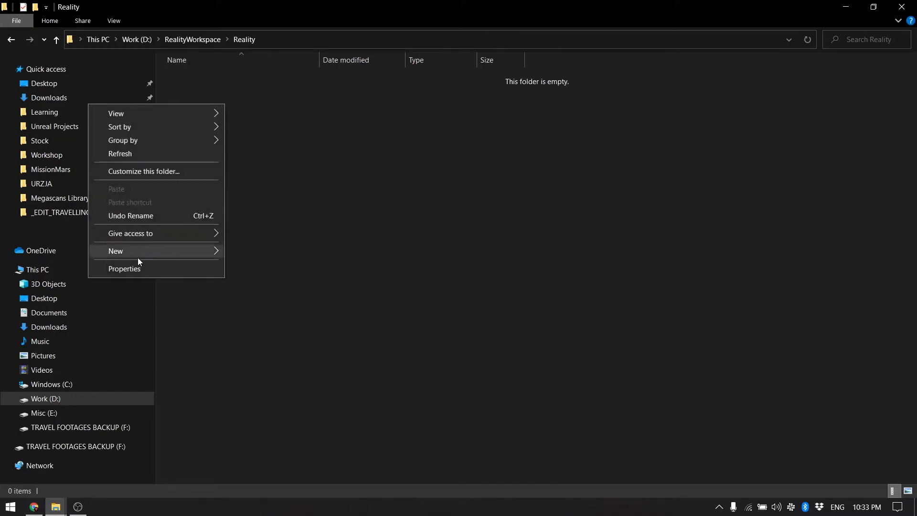
{"action": "mouse_move", "coordinate": [137, 252]}
{"action": "left_click", "coordinate": [253, 252]}
{"action": "type", "text": "Projects"}
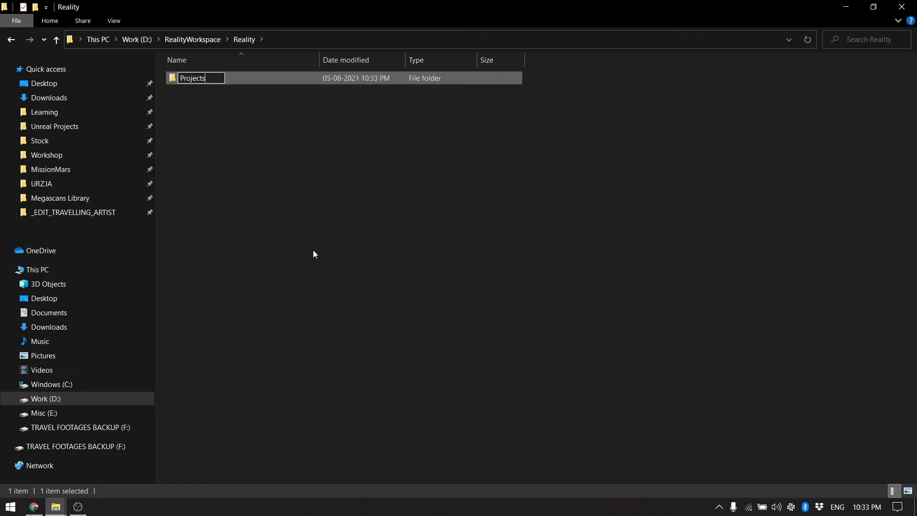
{"action": "key", "text": "Return"}
{"action": "right_click", "coordinate": [314, 250]}
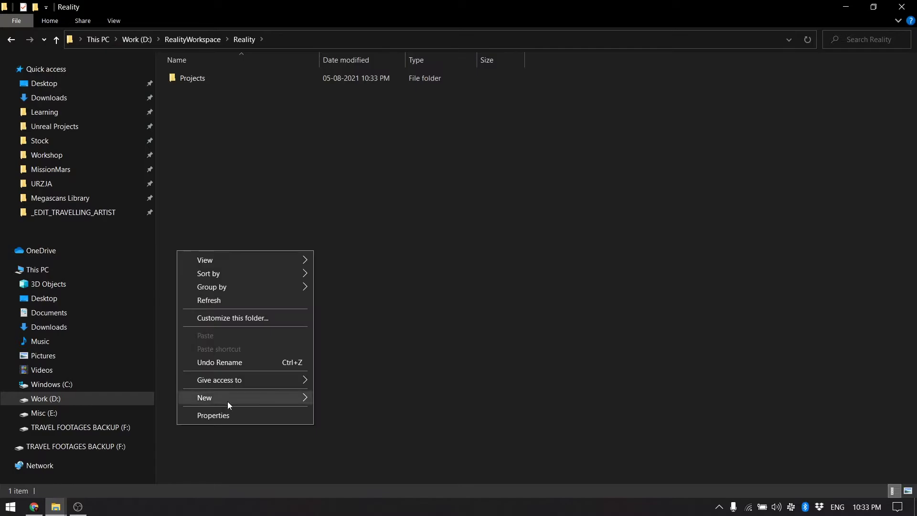
{"action": "mouse_move", "coordinate": [228, 401]}
{"action": "left_click", "coordinate": [360, 234]}
{"action": "type", "text": "Assets"}
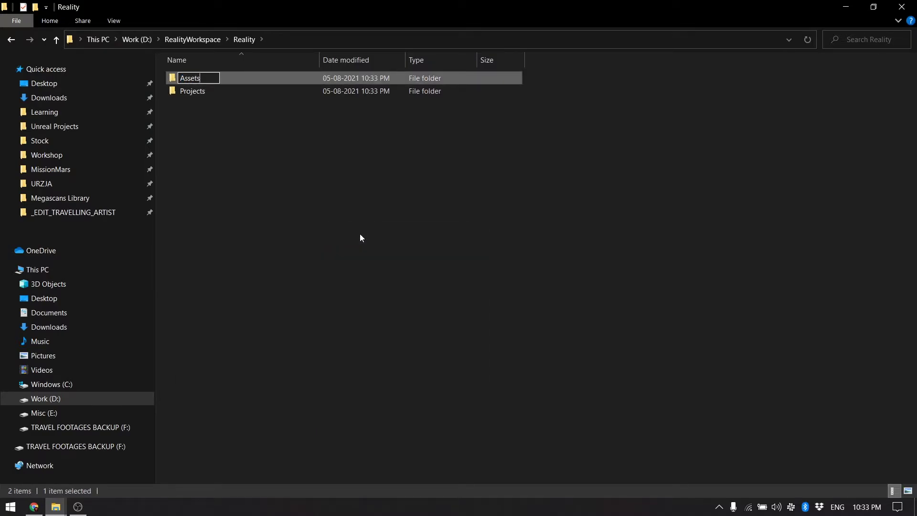
{"action": "key", "text": "Return"}
{"action": "left_click", "coordinate": [34, 506]}
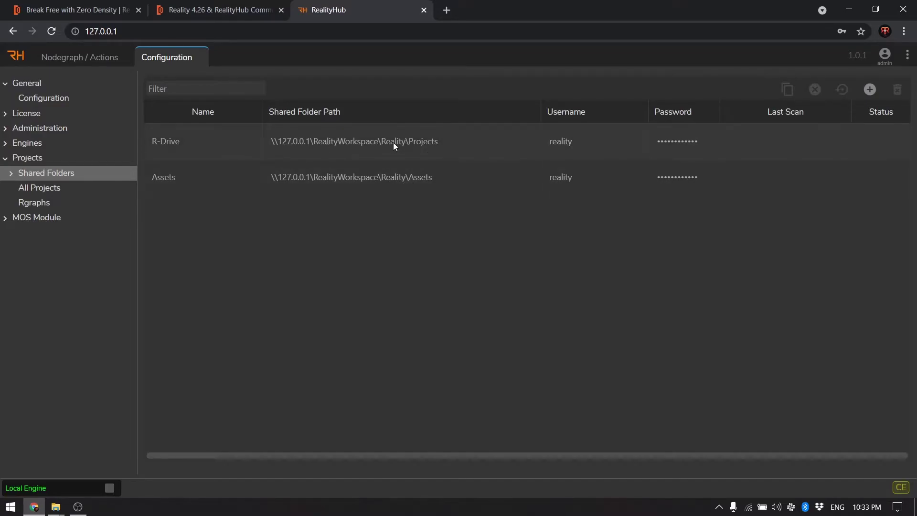
Minimize the RealityHub Chrome window to show Explorer's Reality folder with Assets and Projects
{"action": "left_click", "coordinate": [848, 10]}
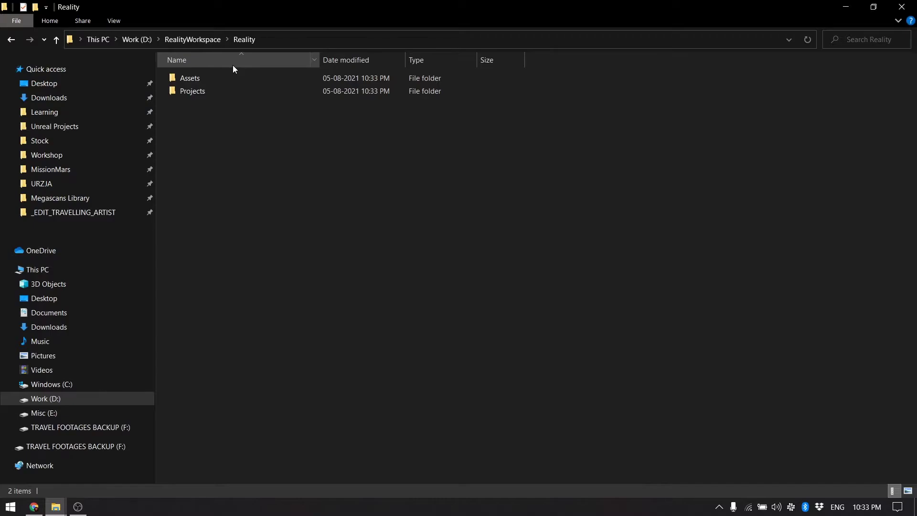
Go up to the Work (D:) drive and open the RealityWorkspace folder's properties
{"action": "left_click", "coordinate": [193, 93]}
{"action": "left_click", "coordinate": [57, 39]}
{"action": "left_click", "coordinate": [57, 39]}
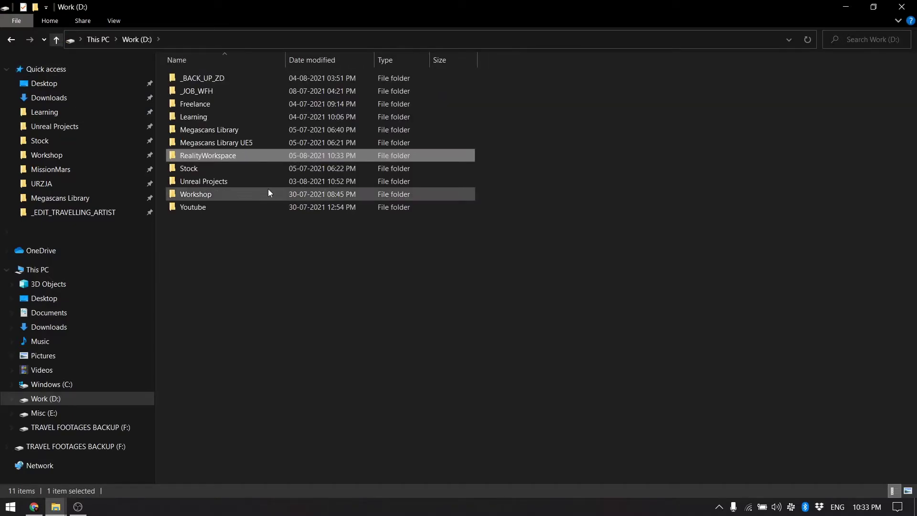
{"action": "right_click", "coordinate": [225, 156]}
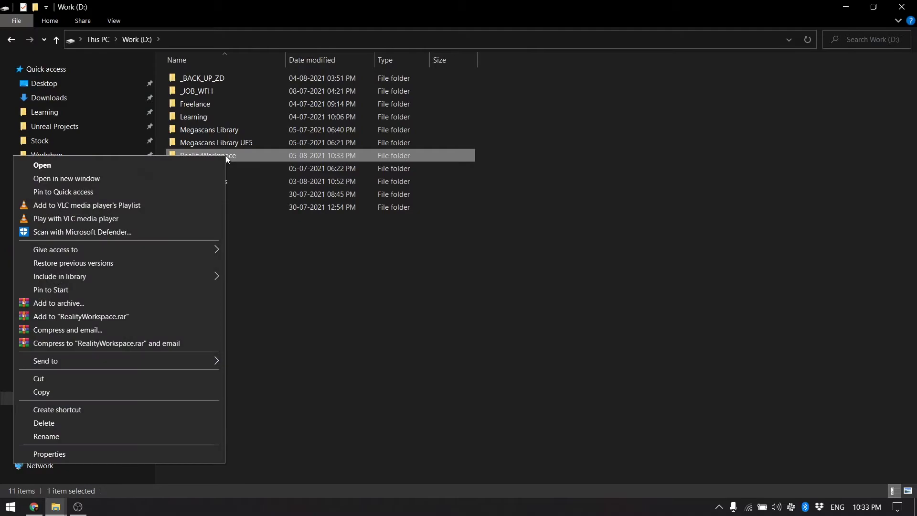
{"action": "left_click", "coordinate": [74, 455]}
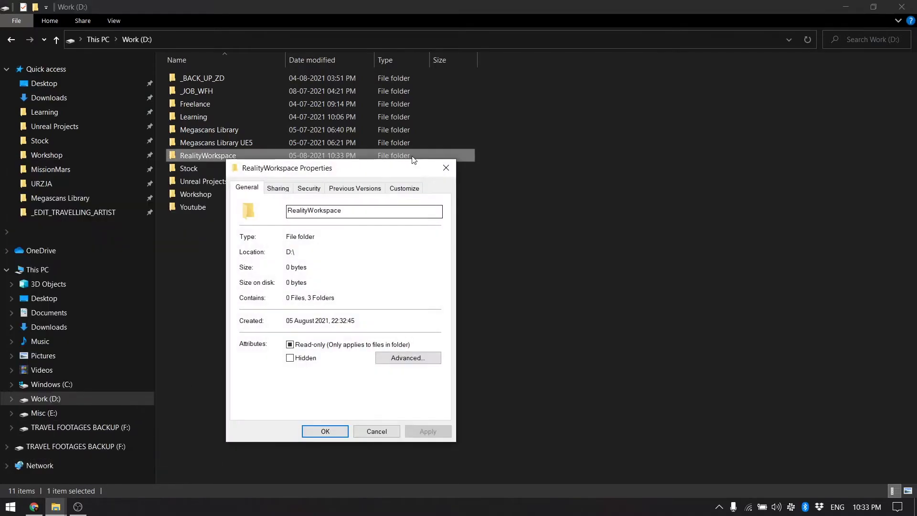
Share RealityWorkspace on the network with Everyone as \\MSI\RealityWorkspace
{"action": "left_click", "coordinate": [278, 187]}
{"action": "left_click_drag", "start_coordinate": [316, 179], "coordinate": [353, 111]}
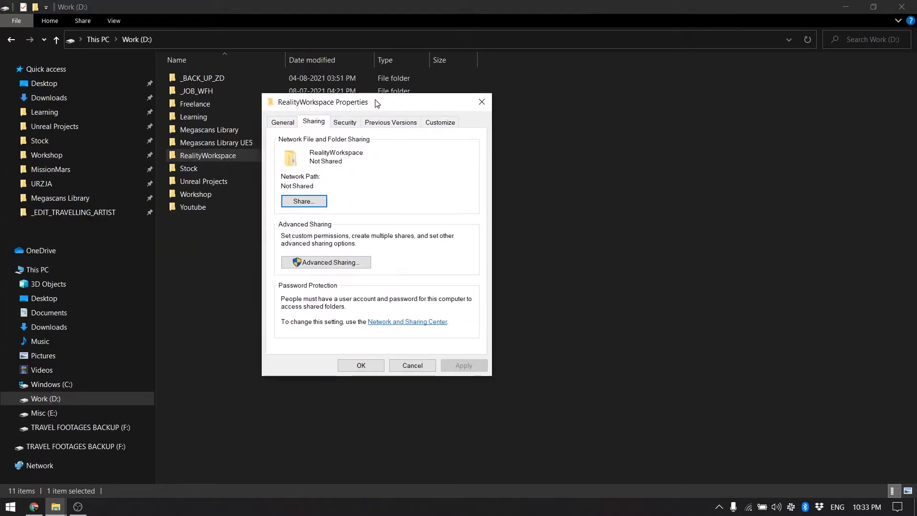
{"action": "left_click", "coordinate": [305, 201]}
{"action": "left_click", "coordinate": [456, 212]}
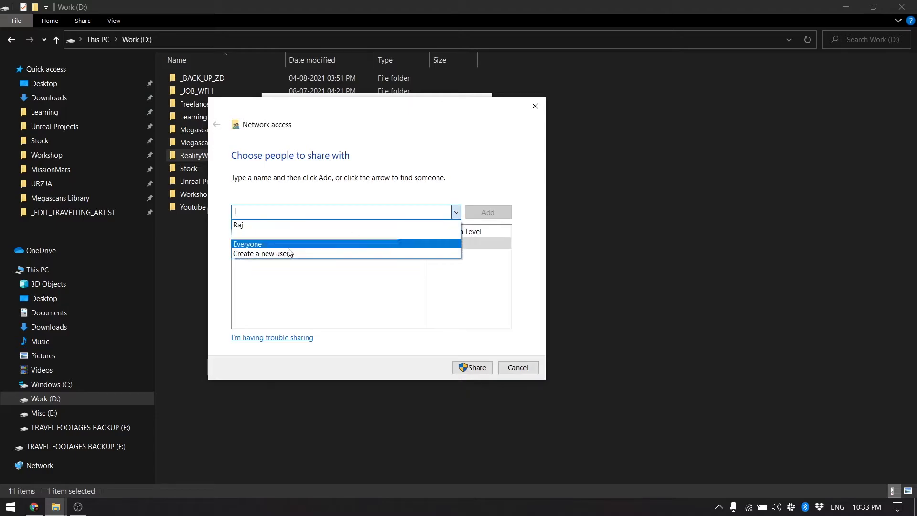
{"action": "left_click", "coordinate": [260, 245]}
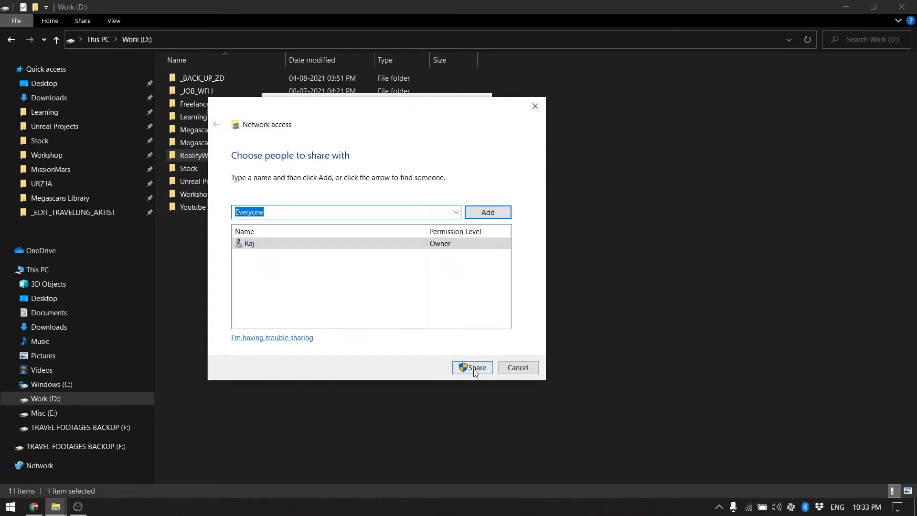
{"action": "left_click", "coordinate": [472, 368]}
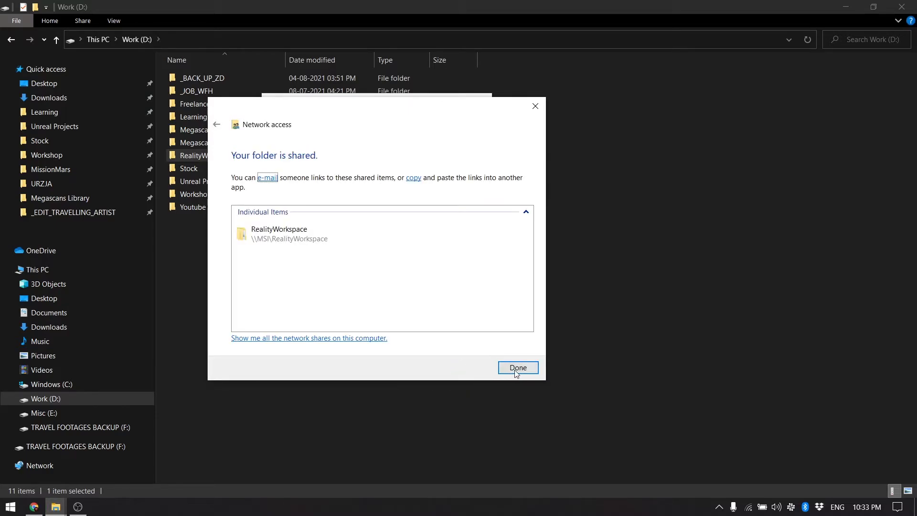
{"action": "left_click", "coordinate": [517, 368]}
{"action": "left_click", "coordinate": [361, 365]}
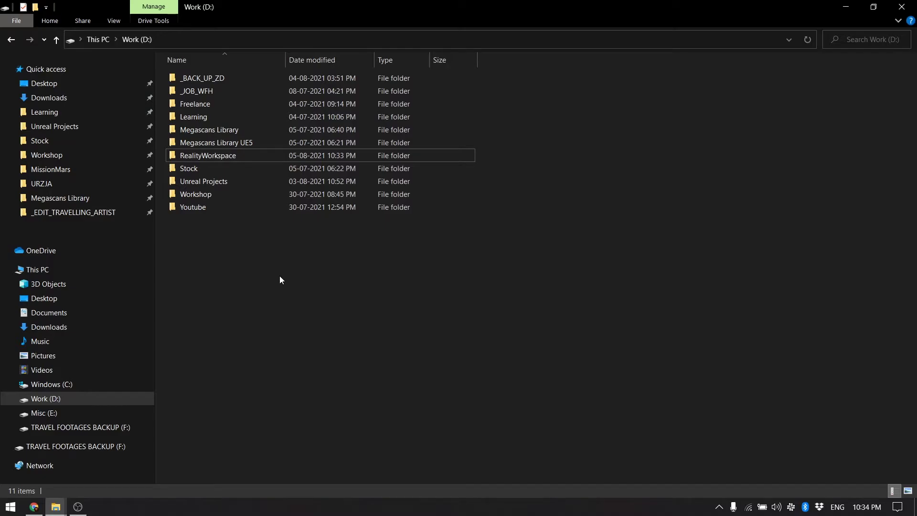
Open \\127.0.0.1 via Run and map the RealityWorkspace share as drive R:
{"action": "key", "text": "super+r"}
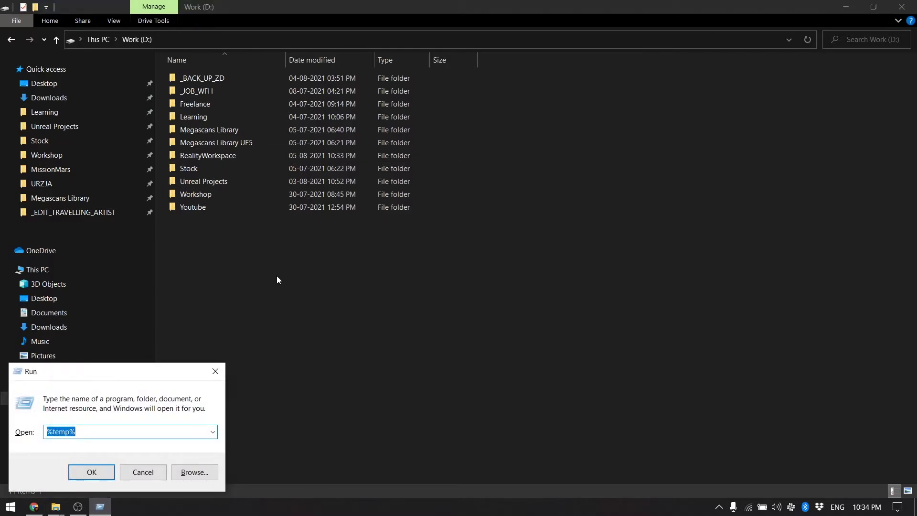
{"action": "type", "text": "\\\\"}
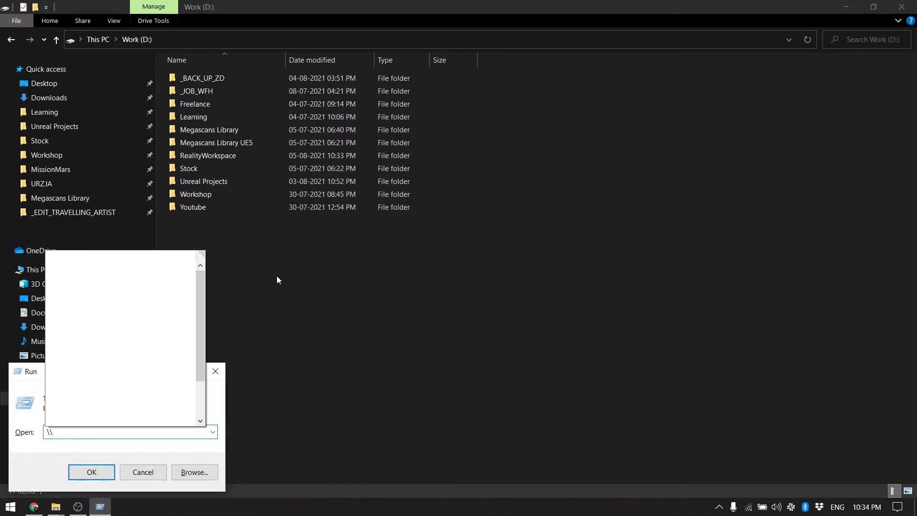
{"action": "type", "text": "127.0.0"}
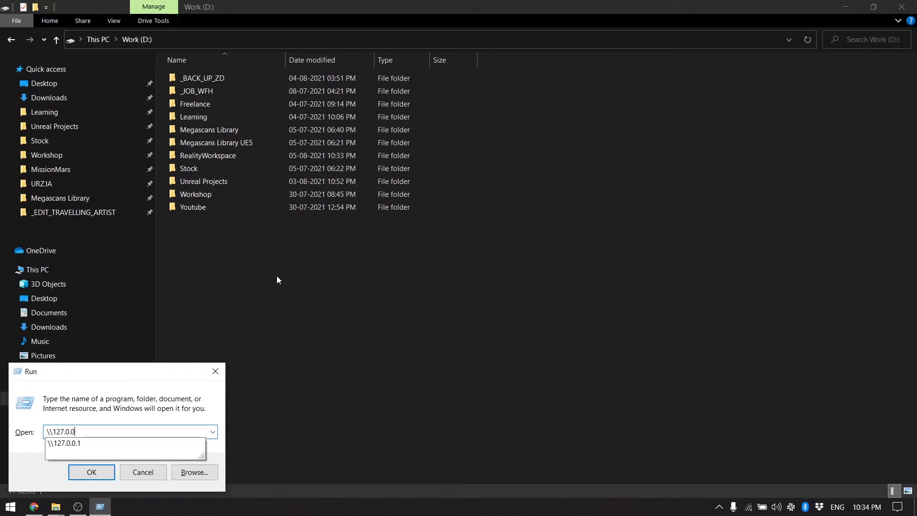
{"action": "type", "text": ".1"}
{"action": "key", "text": "Return"}
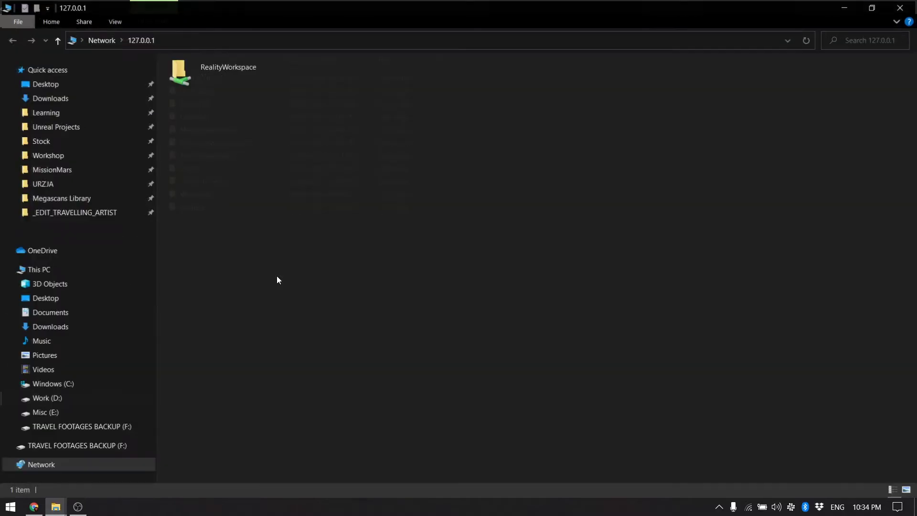
{"action": "left_click", "coordinate": [193, 72]}
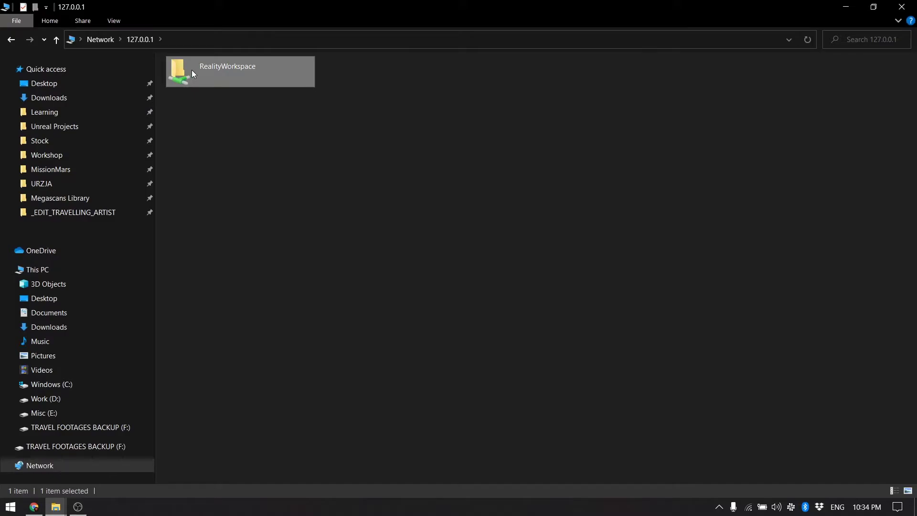
{"action": "right_click", "coordinate": [193, 73]}
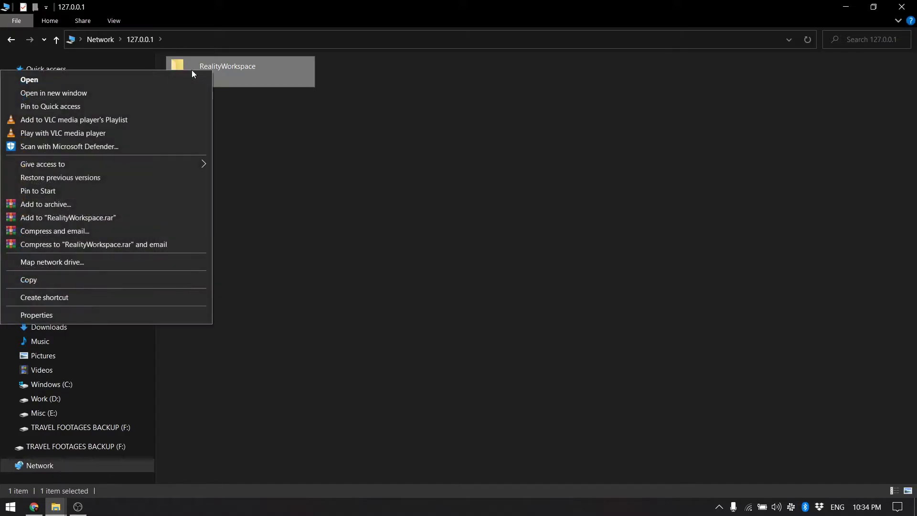
{"action": "left_click", "coordinate": [99, 262]}
{"action": "left_click", "coordinate": [434, 238]}
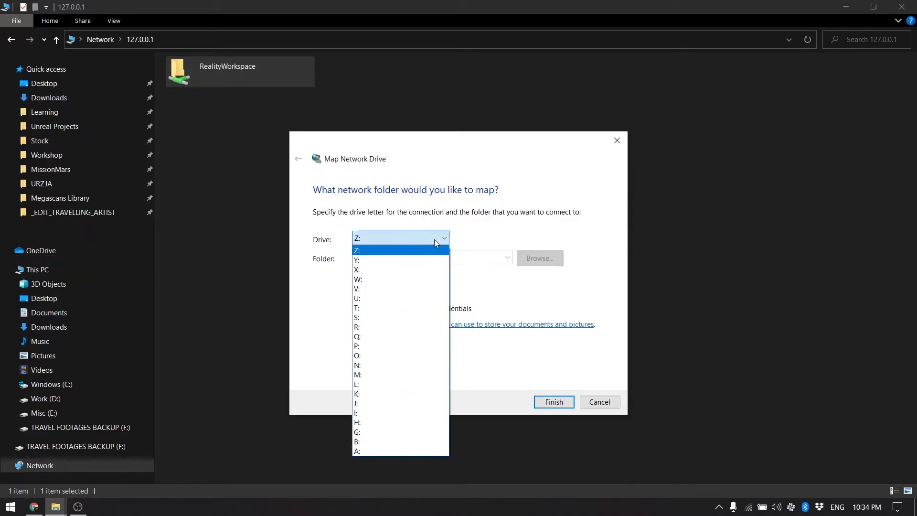
{"action": "left_click", "coordinate": [371, 325]}
{"action": "left_click", "coordinate": [563, 404]}
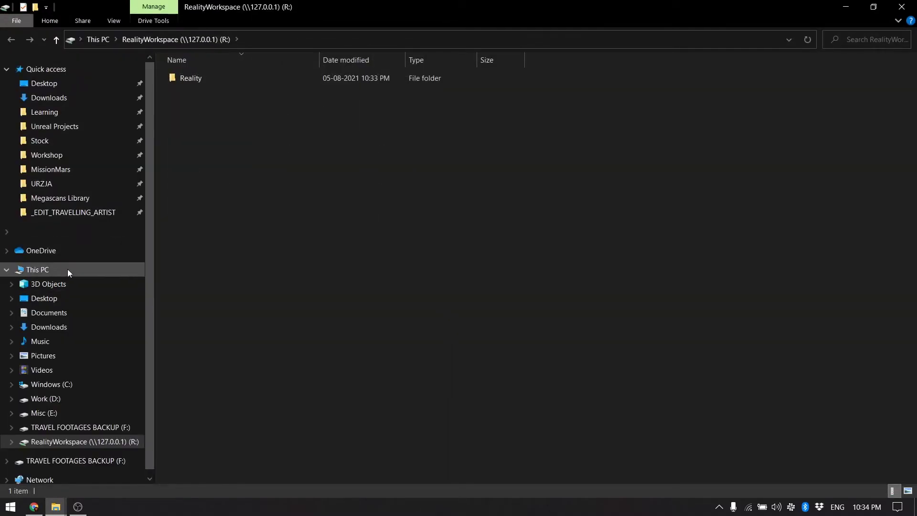
Open the Reality folder on the mapped R: drive from This PC
{"action": "left_click", "coordinate": [66, 269]}
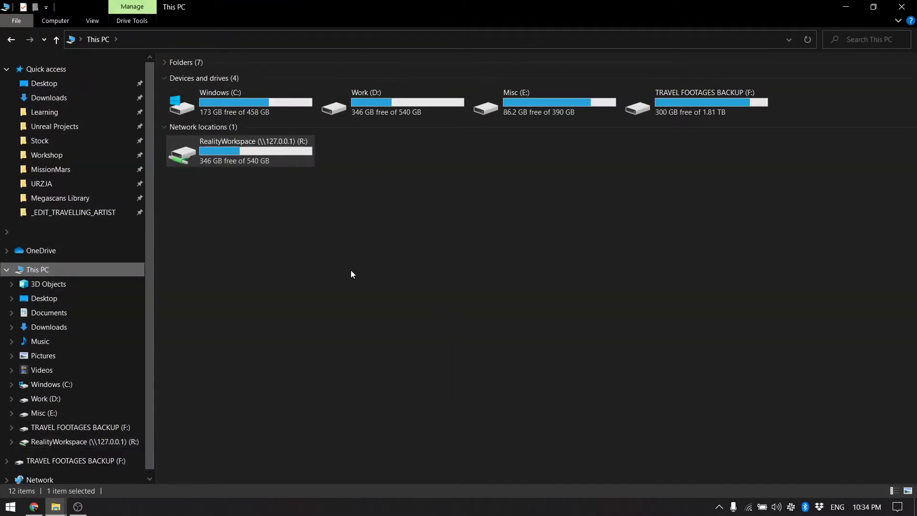
{"action": "double_click", "coordinate": [301, 143]}
{"action": "double_click", "coordinate": [211, 80]}
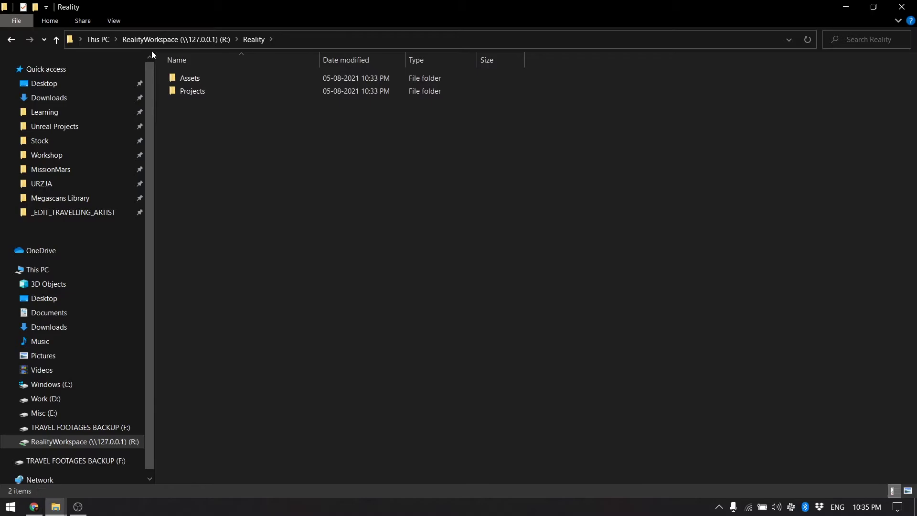
Launch Reality Loader from the desktop and minimize its console
{"action": "key", "text": "super+d"}
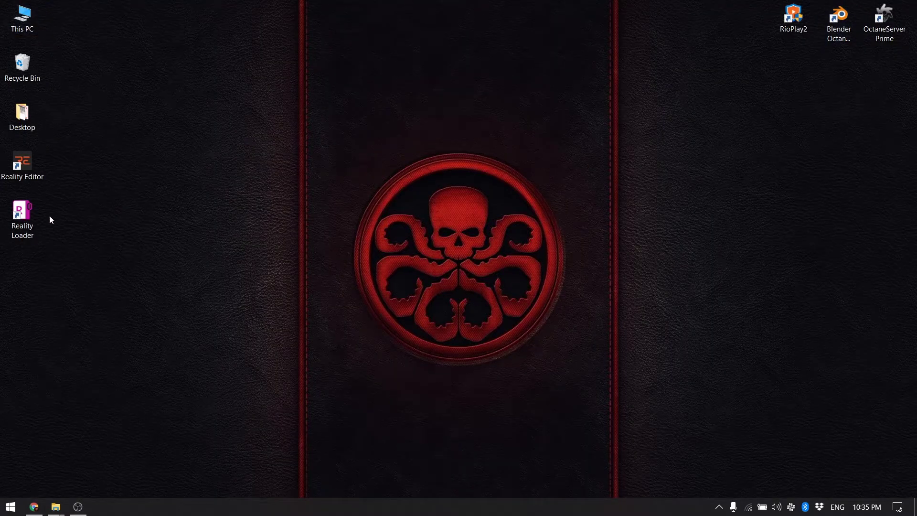
{"action": "left_click", "coordinate": [28, 212]}
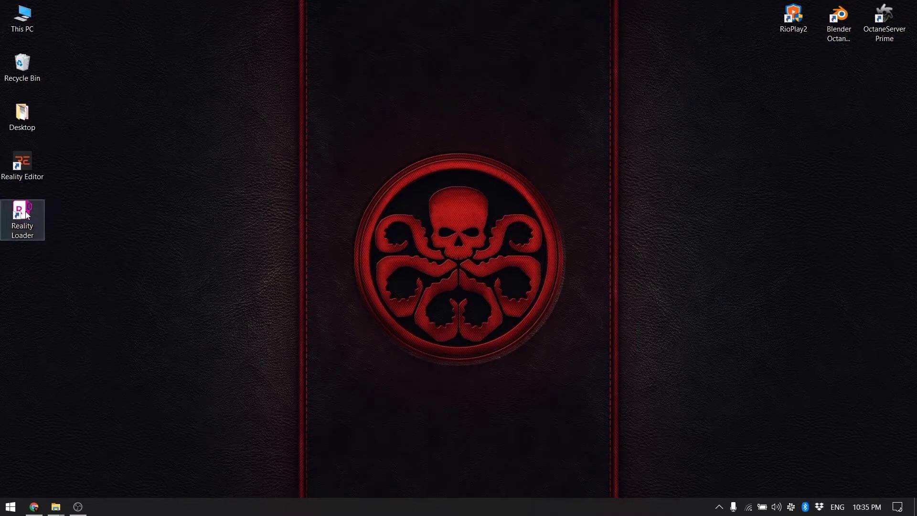
{"action": "double_click", "coordinate": [27, 214]}
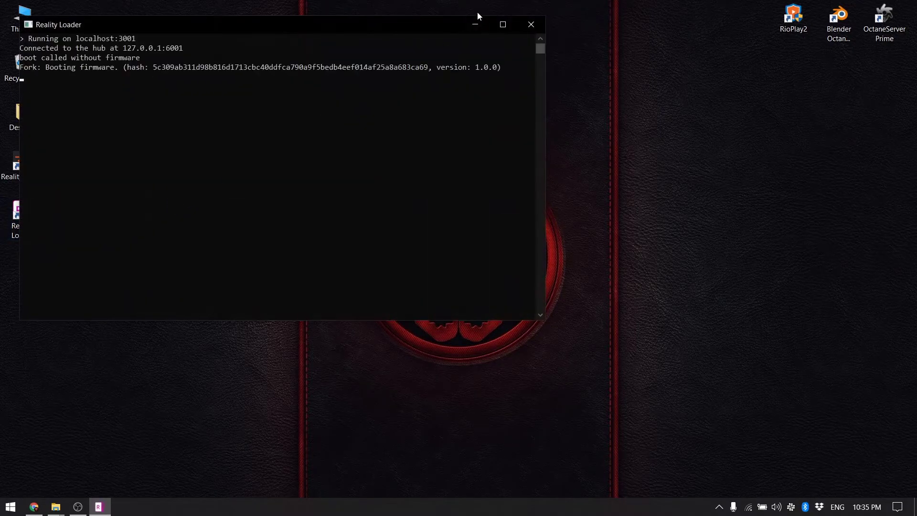
{"action": "left_click_drag", "start_coordinate": [403, 24], "coordinate": [473, 25]}
{"action": "left_click", "coordinate": [549, 25]}
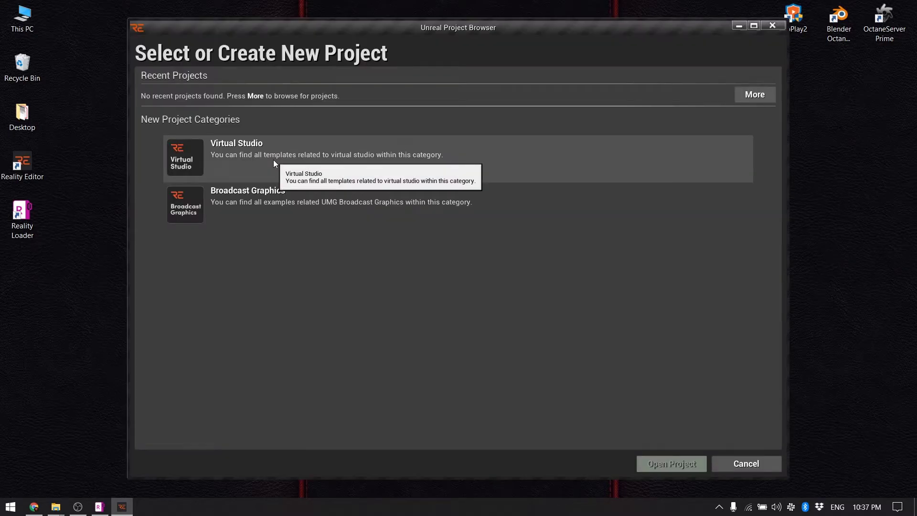
Choose the Virtual Studio category and the Reality Examples template for the new project
{"action": "left_click", "coordinate": [277, 157]}
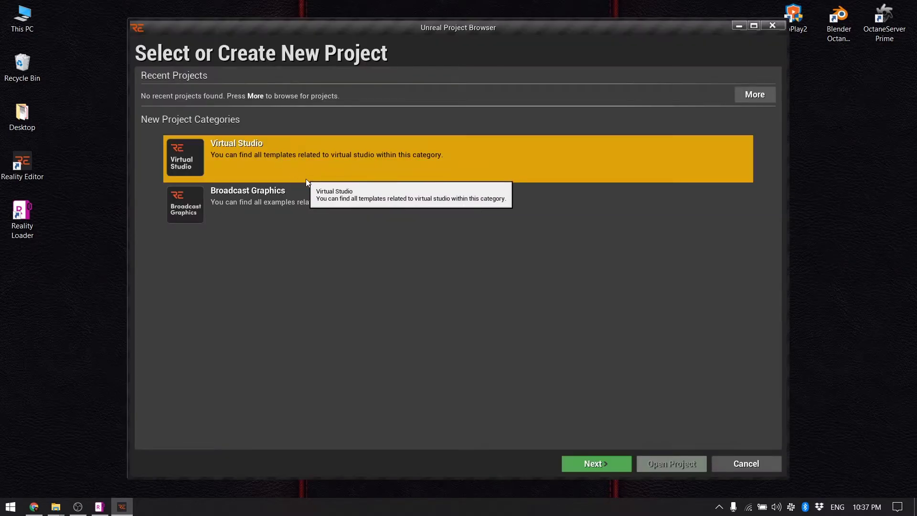
{"action": "left_click", "coordinate": [592, 464]}
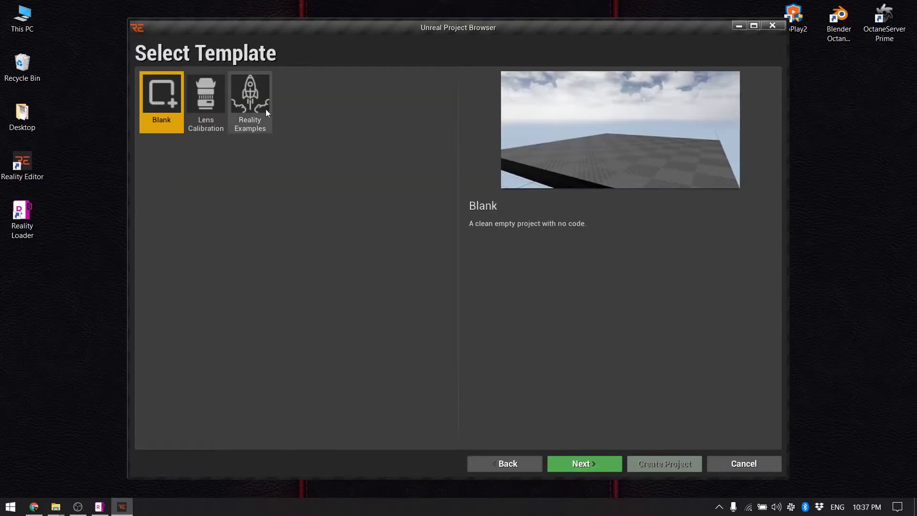
{"action": "left_click", "coordinate": [256, 98]}
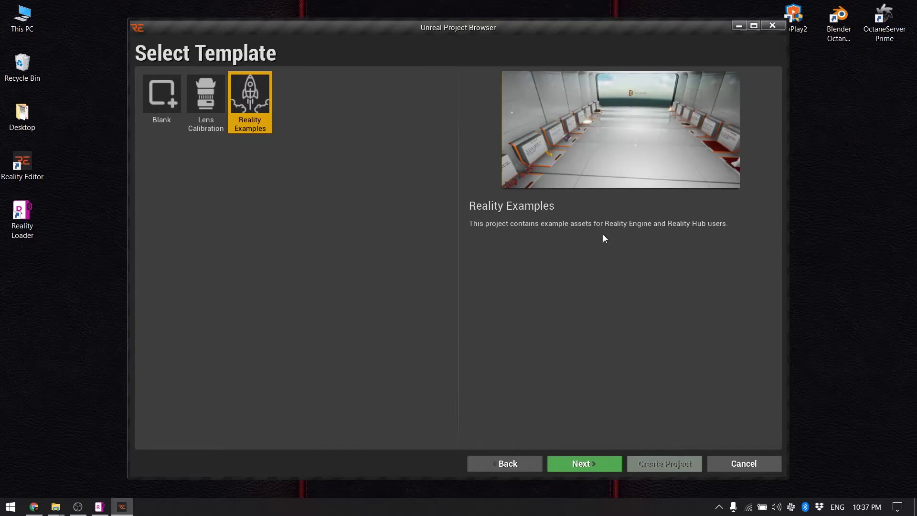
{"action": "left_click", "coordinate": [585, 466]}
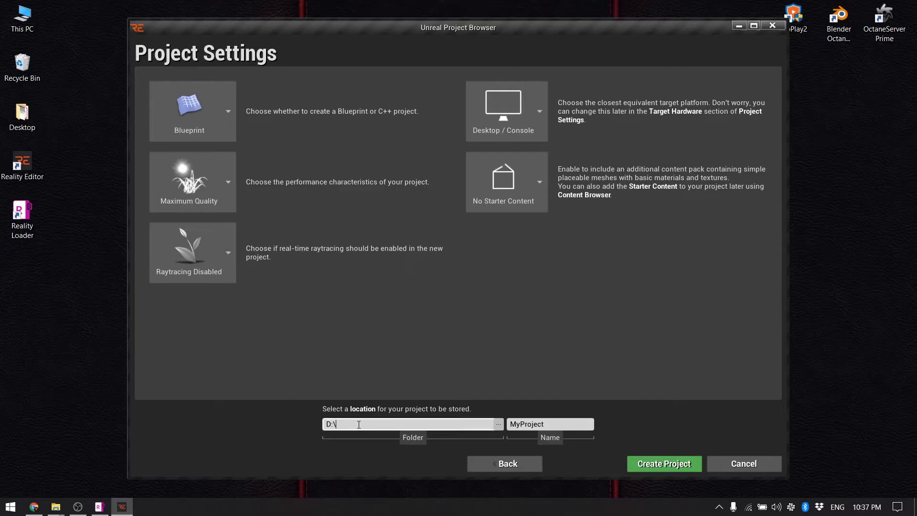
Set the project location to D:\RealityWorkspace\Reality\Projects\
{"action": "left_click", "coordinate": [330, 425]}
{"action": "left_click", "coordinate": [499, 424]}
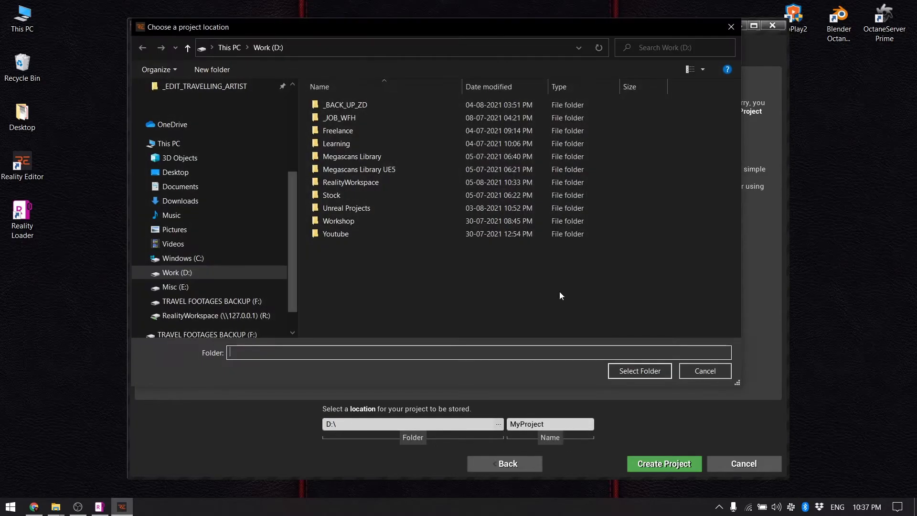
{"action": "left_click", "coordinate": [169, 143]}
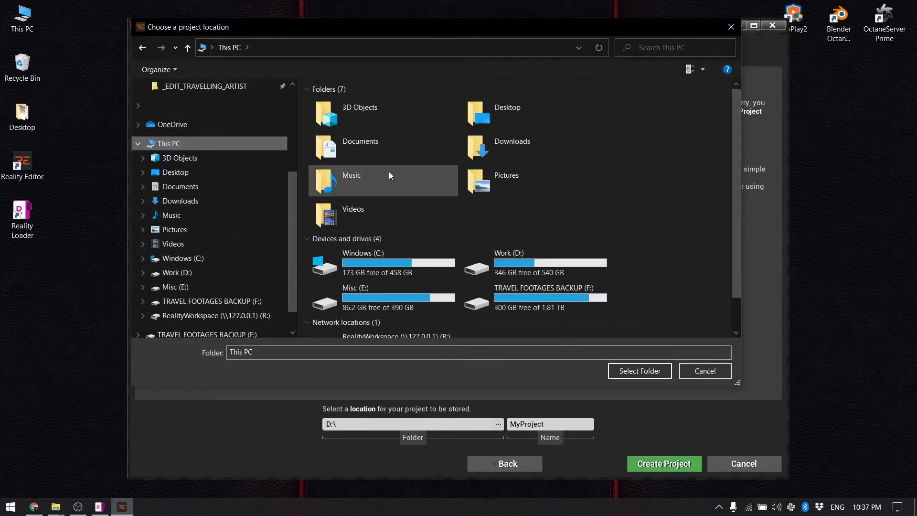
{"action": "double_click", "coordinate": [482, 257]}
{"action": "double_click", "coordinate": [360, 182]}
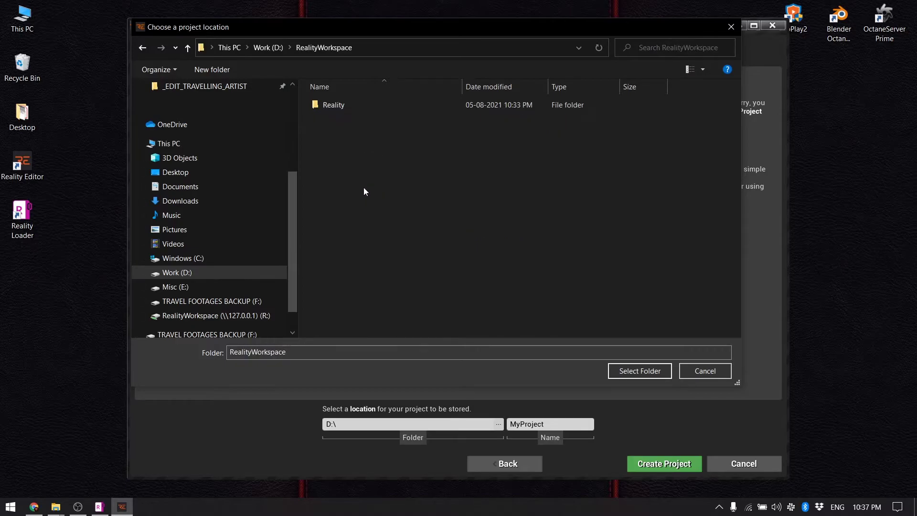
{"action": "double_click", "coordinate": [343, 106]}
{"action": "double_click", "coordinate": [341, 119]}
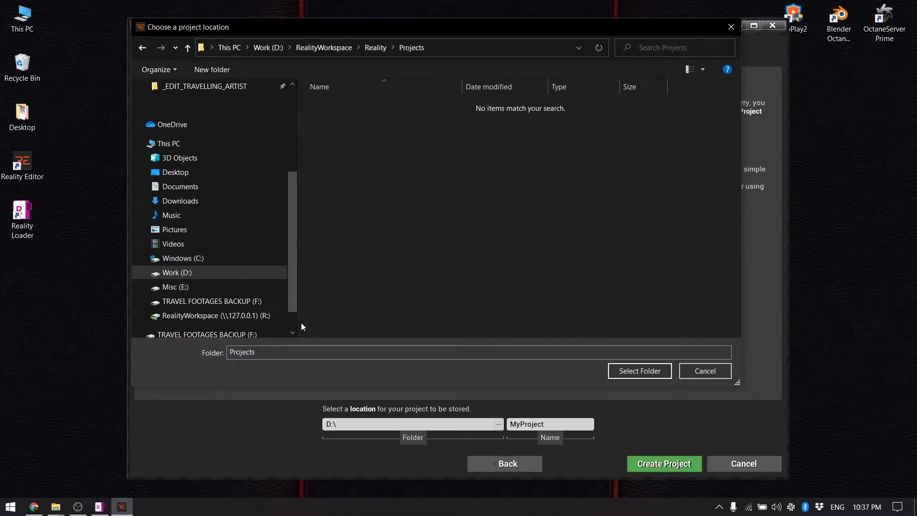
{"action": "left_click", "coordinate": [640, 371]}
Replace the project name with InstallTut
{"action": "double_click", "coordinate": [549, 425]}
{"action": "key", "text": "BackSpace"}
{"action": "type", "text": "Ins"}
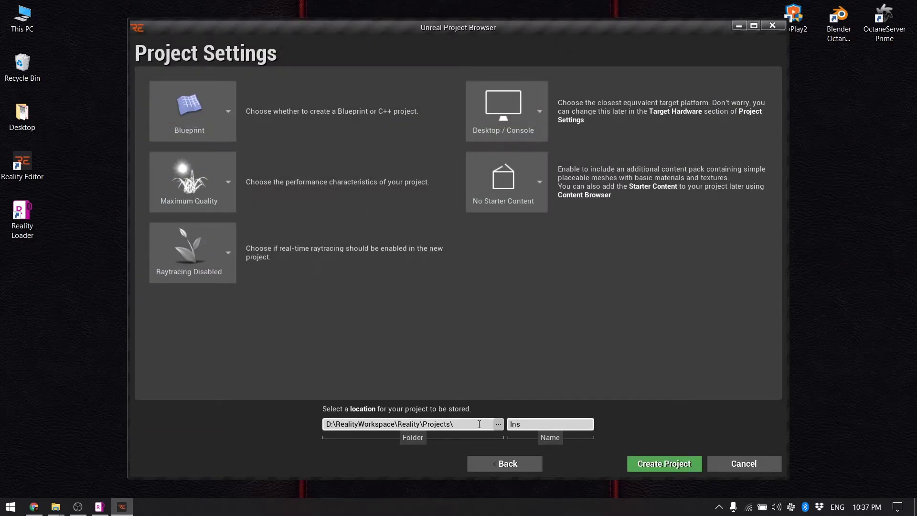
{"action": "type", "text": "tallTut"}
Create the InstallTut project, then arrange RealityHub's node graph beside the widened editor panels
{"action": "left_click", "coordinate": [662, 464]}
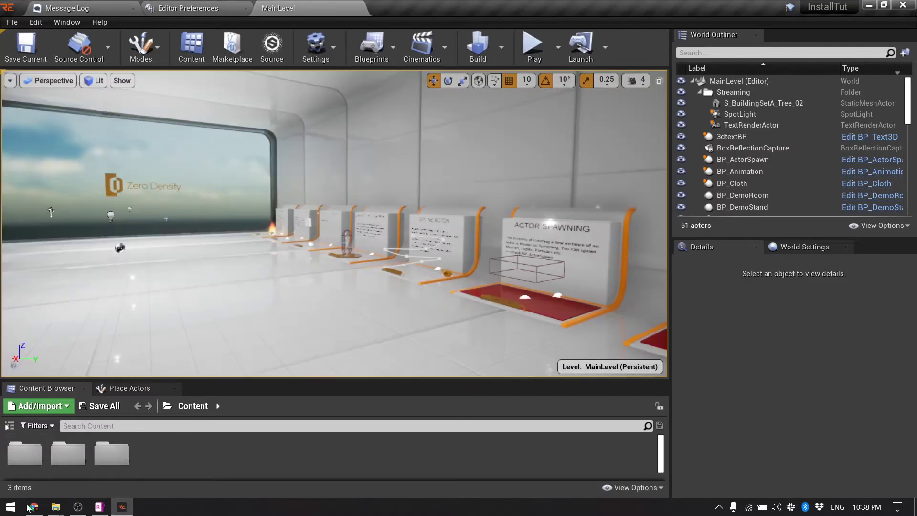
{"action": "left_click", "coordinate": [34, 507]}
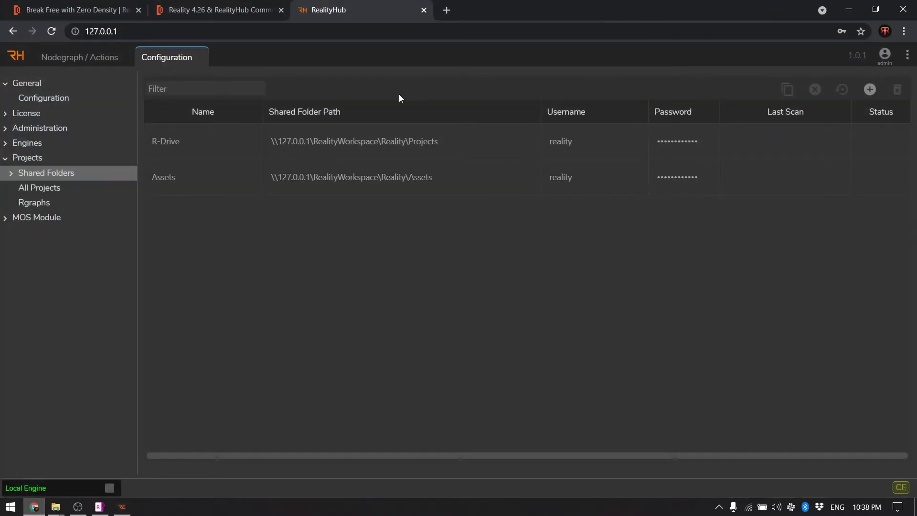
{"action": "left_click", "coordinate": [80, 57]}
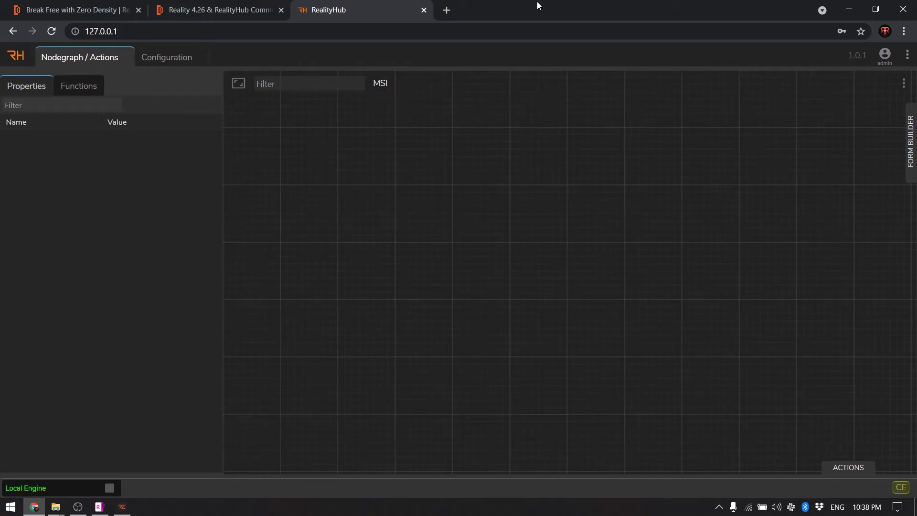
{"action": "left_click_drag", "start_coordinate": [535, 5], "coordinate": [658, 102]}
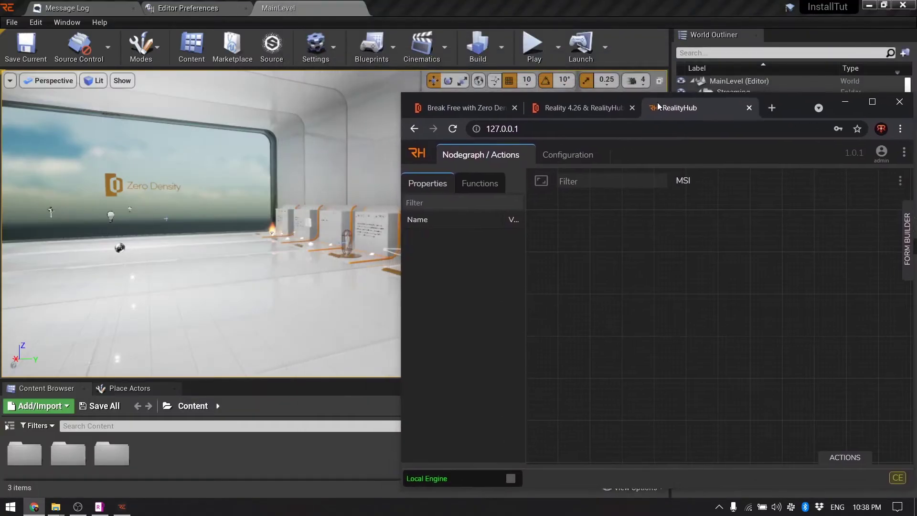
{"action": "left_click", "coordinate": [657, 60]}
{"action": "left_click_drag", "start_coordinate": [657, 60], "coordinate": [423, 67]}
{"action": "left_click", "coordinate": [414, 47]}
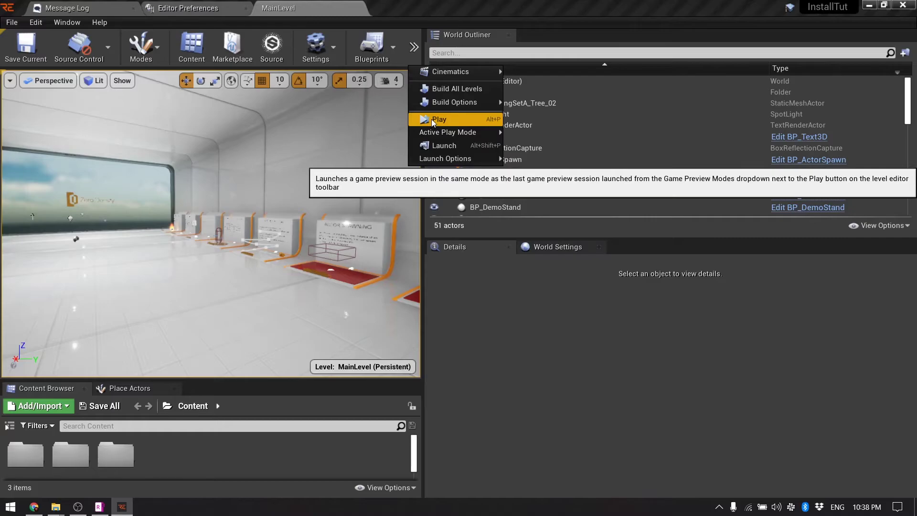
Start Play In Editor and locate the EngineControl node in RealityHub's node graph
{"action": "left_click", "coordinate": [431, 119]}
{"action": "left_click", "coordinate": [34, 507]}
{"action": "scroll", "coordinate": [693, 239], "scroll_direction": "down", "scroll_amount": 3}
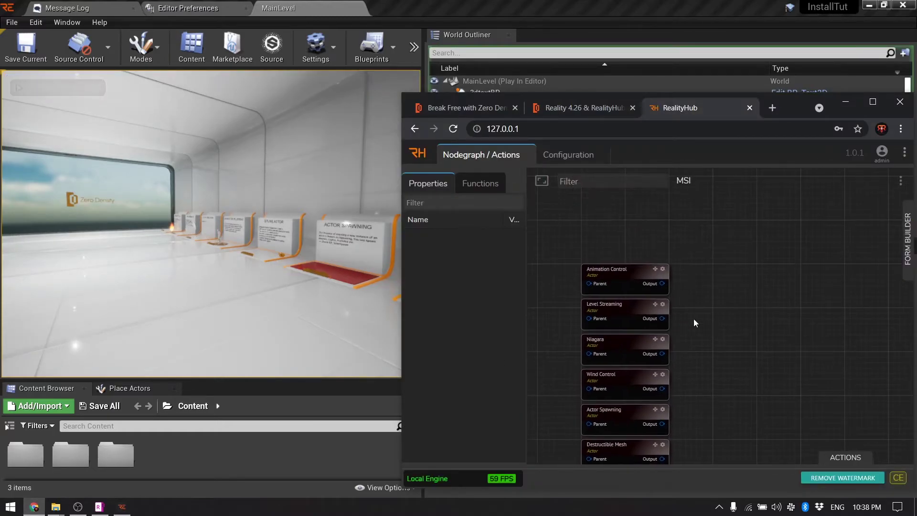
{"action": "scroll", "coordinate": [631, 228], "scroll_direction": "up", "scroll_amount": 2}
{"action": "scroll", "coordinate": [686, 260], "scroll_direction": "up", "scroll_amount": 1}
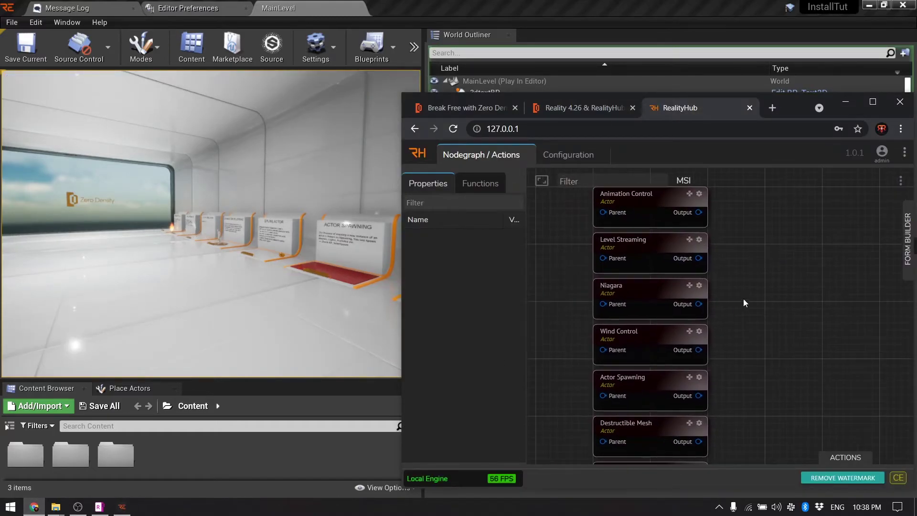
{"action": "scroll", "coordinate": [743, 299], "scroll_direction": "down", "scroll_amount": 3}
{"action": "left_click_drag", "start_coordinate": [702, 297], "coordinate": [643, 323]}
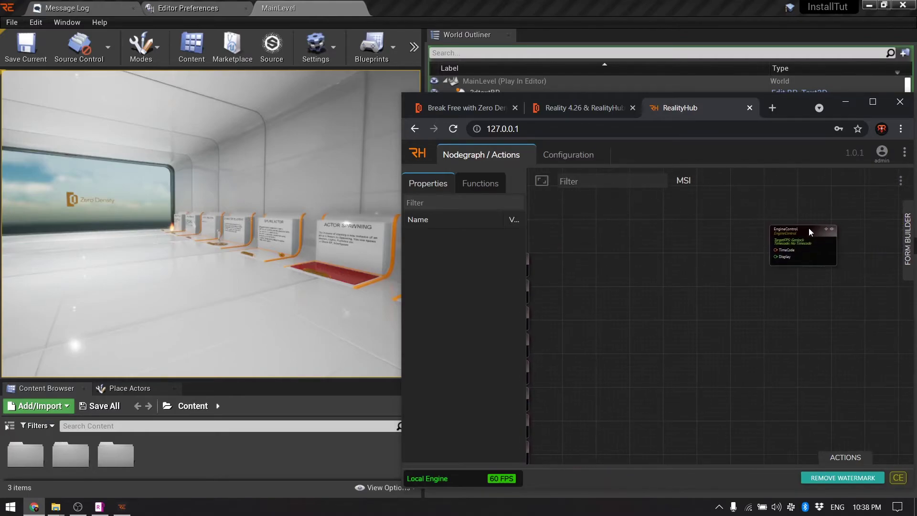
{"action": "left_click_drag", "start_coordinate": [809, 228], "coordinate": [665, 303]}
{"action": "left_click_drag", "start_coordinate": [615, 233], "coordinate": [701, 248]}
{"action": "scroll", "coordinate": [701, 247], "scroll_direction": "up", "scroll_amount": 1}
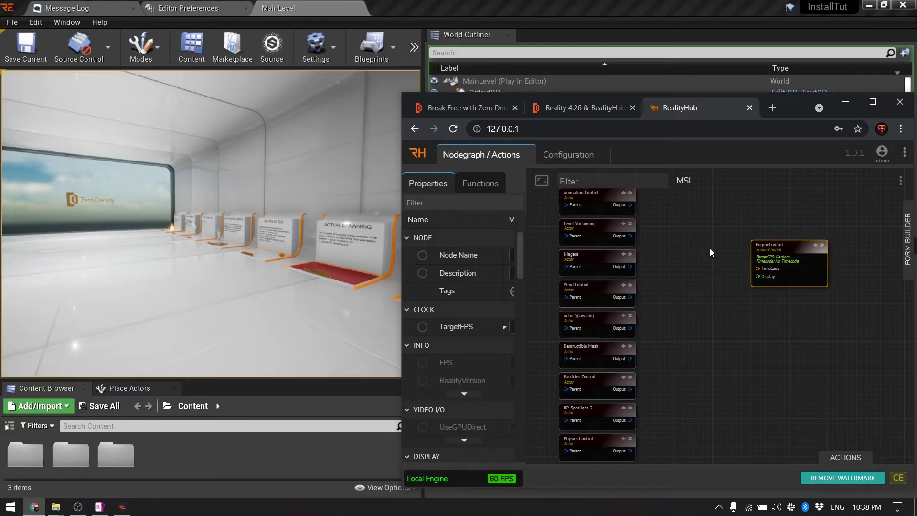
{"action": "scroll", "coordinate": [710, 249], "scroll_direction": "down", "scroll_amount": 1}
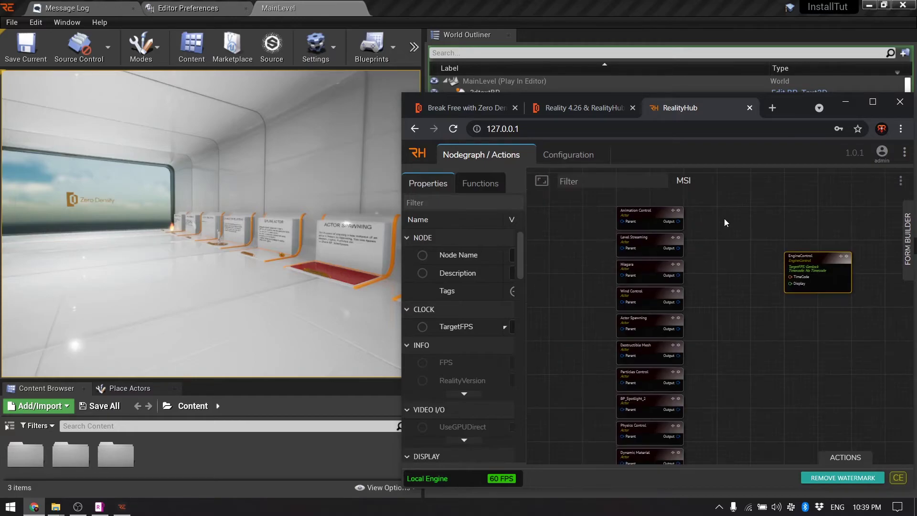
Walk the play camera forward to the Text 3D stand
{"action": "left_click", "coordinate": [257, 249]}
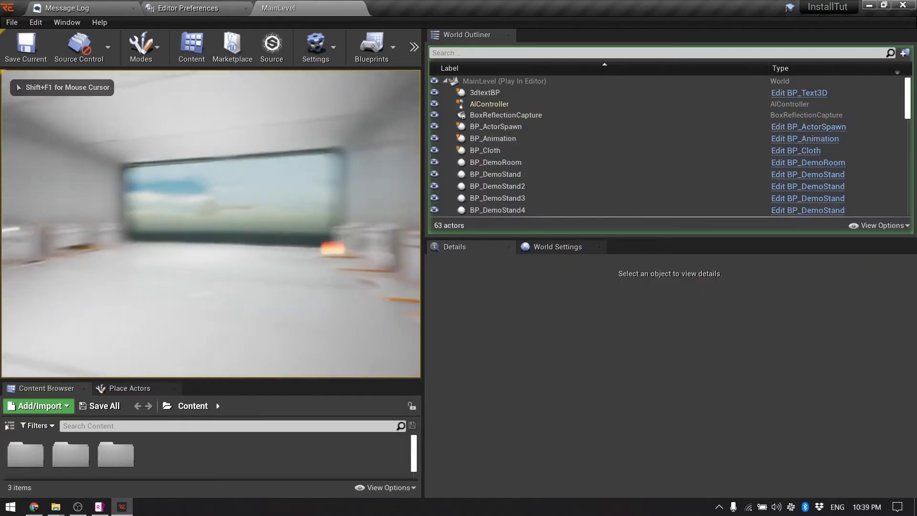
{"action": "key", "text": "w"}
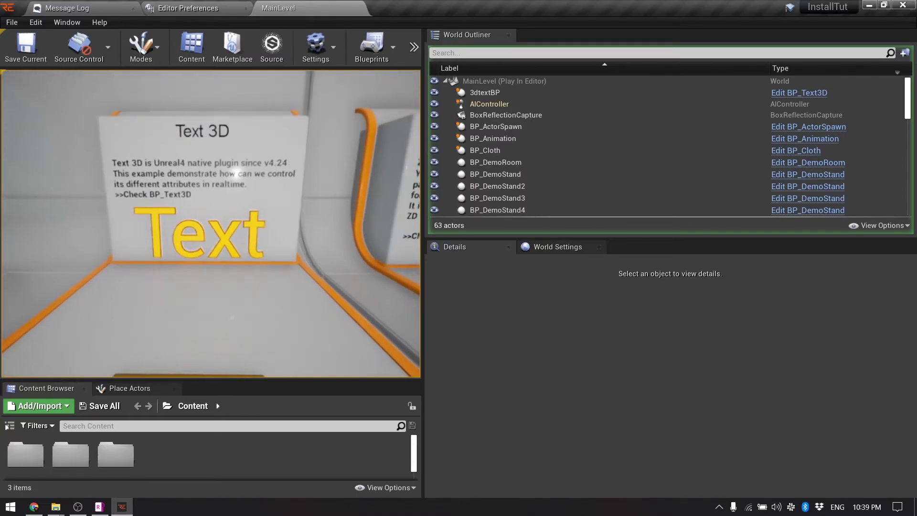
{"action": "key", "text": "alt+Tab"}
{"action": "scroll", "coordinate": [599, 303], "scroll_direction": "down", "scroll_amount": 10}
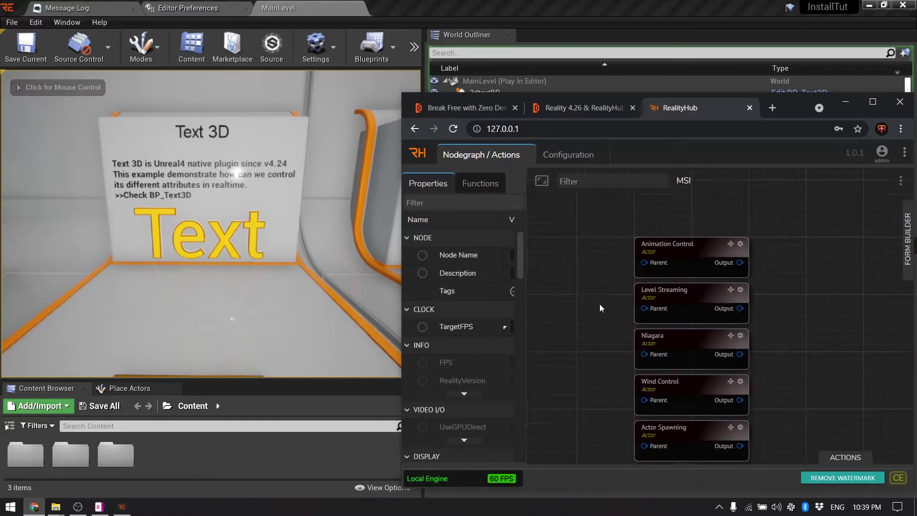
{"action": "scroll", "coordinate": [587, 282], "scroll_direction": "down", "scroll_amount": 3}
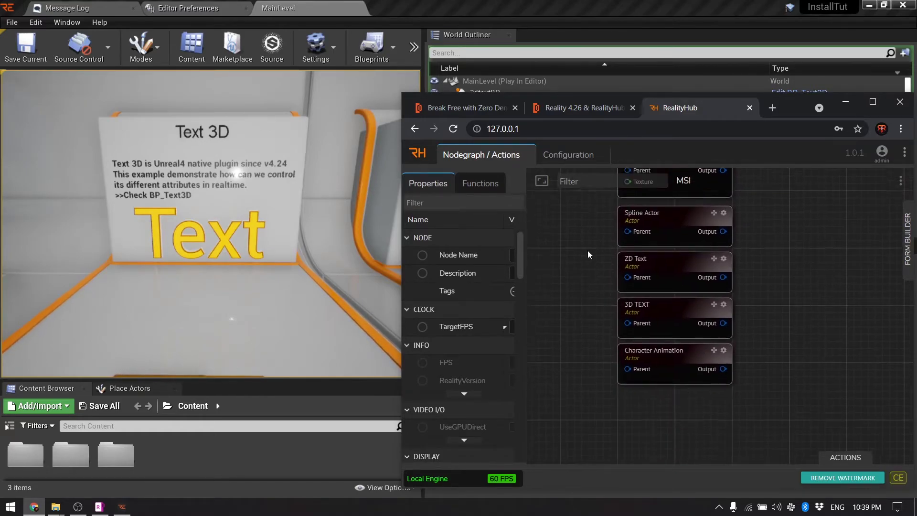
Set the 3D TEXT node's 3DText String to ZERO DENSITY and step the camera back
{"action": "left_click", "coordinate": [669, 289]}
{"action": "left_click_drag", "start_coordinate": [525, 291], "coordinate": [678, 286]}
{"action": "left_click", "coordinate": [543, 449]}
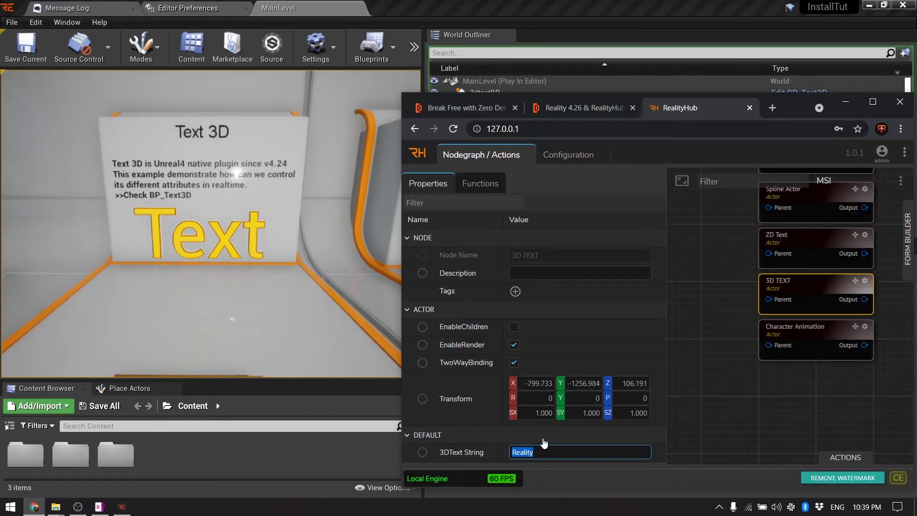
{"action": "type", "text": "ZERO DENSITY"}
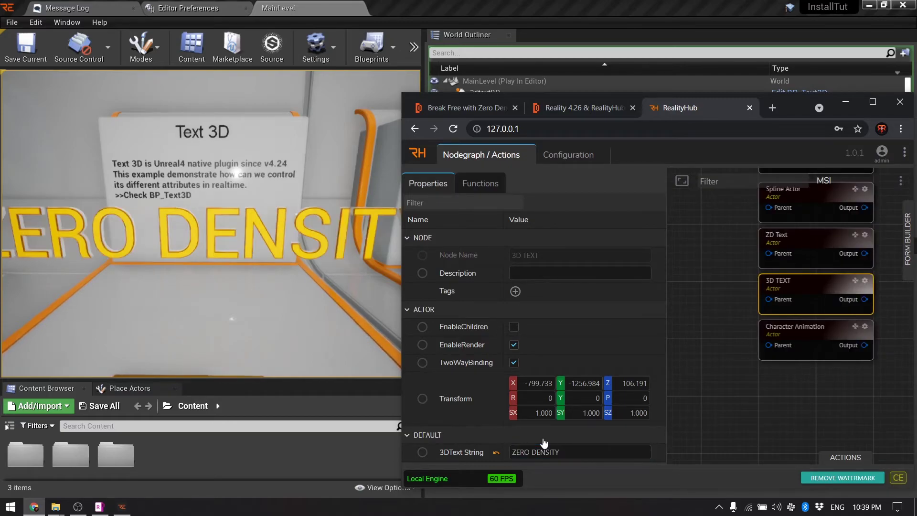
{"action": "key", "text": "alt+Tab"}
{"action": "key", "text": "s"}
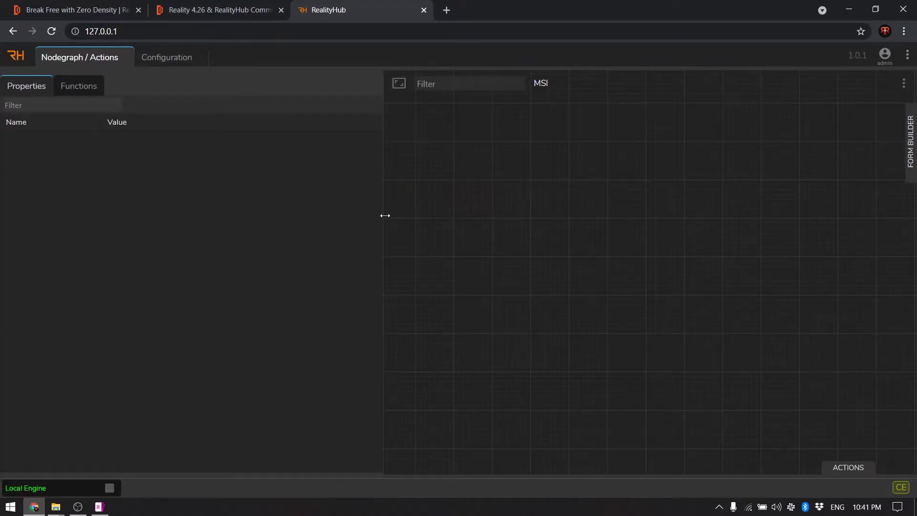
{"action": "left_click_drag", "start_coordinate": [384, 215], "coordinate": [328, 215]}
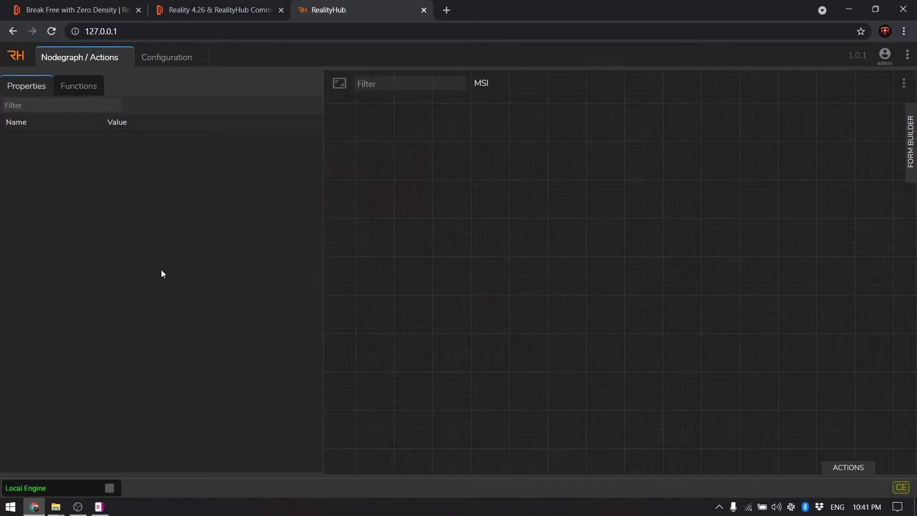
Open Configuration > Projects > Shared Folders and scan the R-Drive folder
{"action": "left_click", "coordinate": [164, 63]}
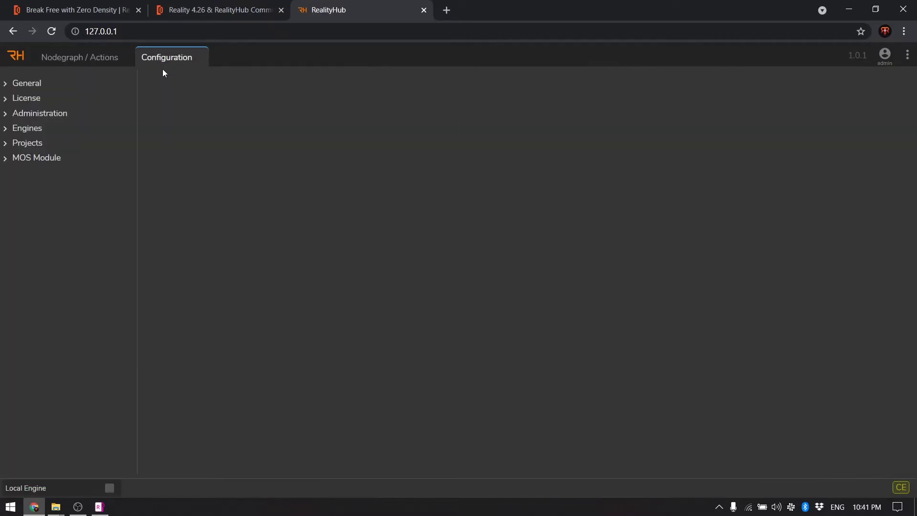
{"action": "left_click", "coordinate": [6, 159]}
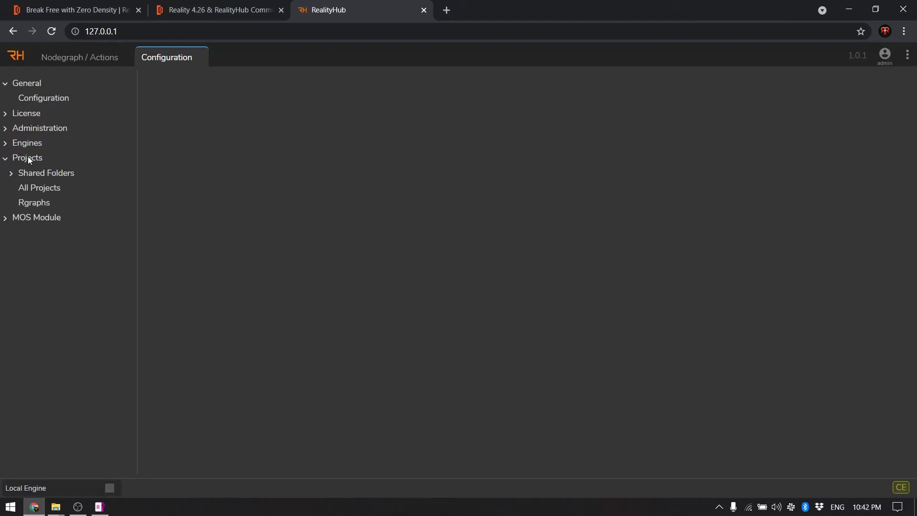
{"action": "left_click", "coordinate": [37, 172]}
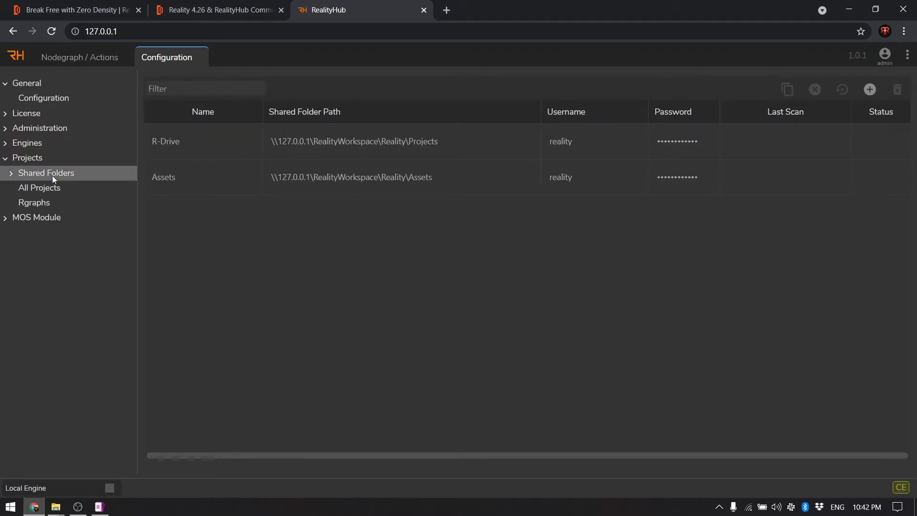
{"action": "left_click", "coordinate": [464, 148]}
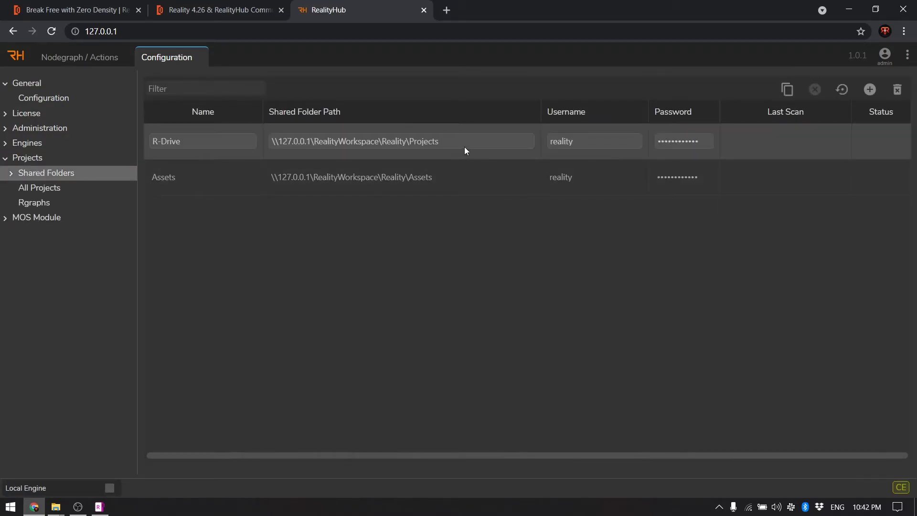
{"action": "left_click", "coordinate": [843, 92]}
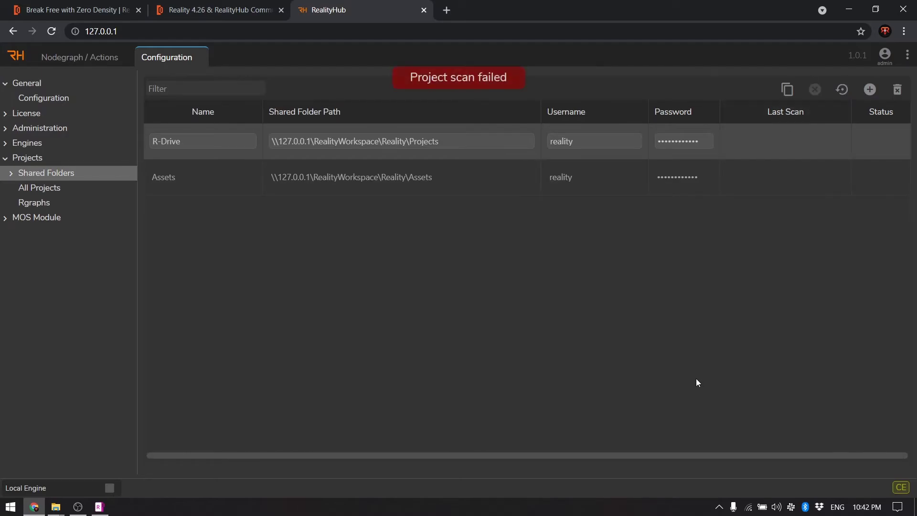
Update the R-Drive folder's account username and password, then rescan it
{"action": "double_click", "coordinate": [575, 141]}
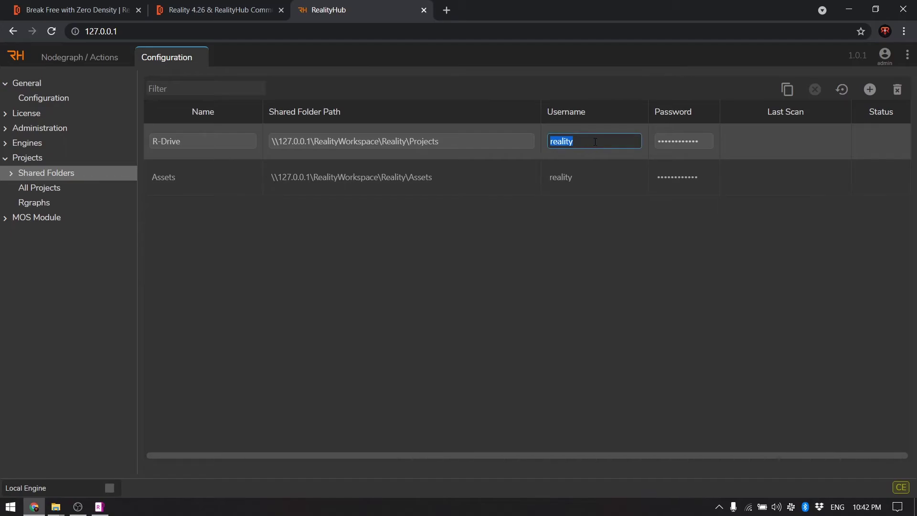
{"action": "left_click", "coordinate": [668, 141]}
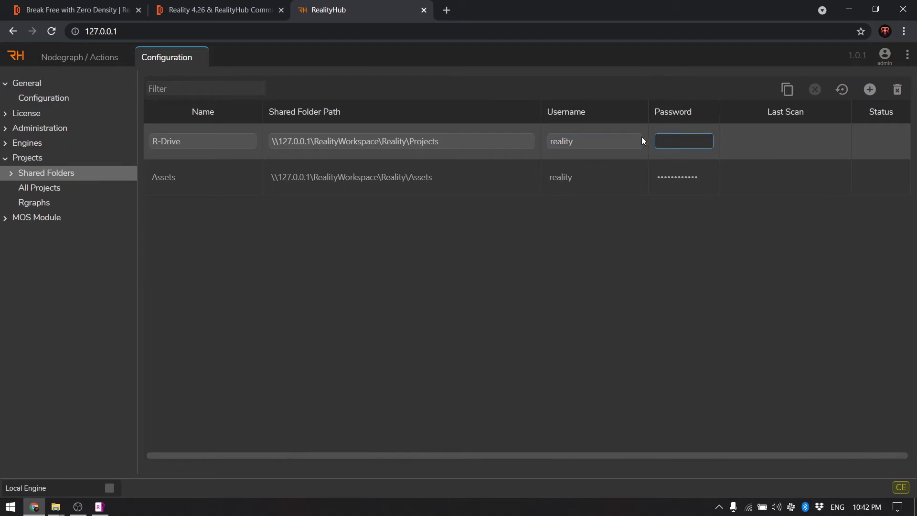
{"action": "double_click", "coordinate": [592, 140]}
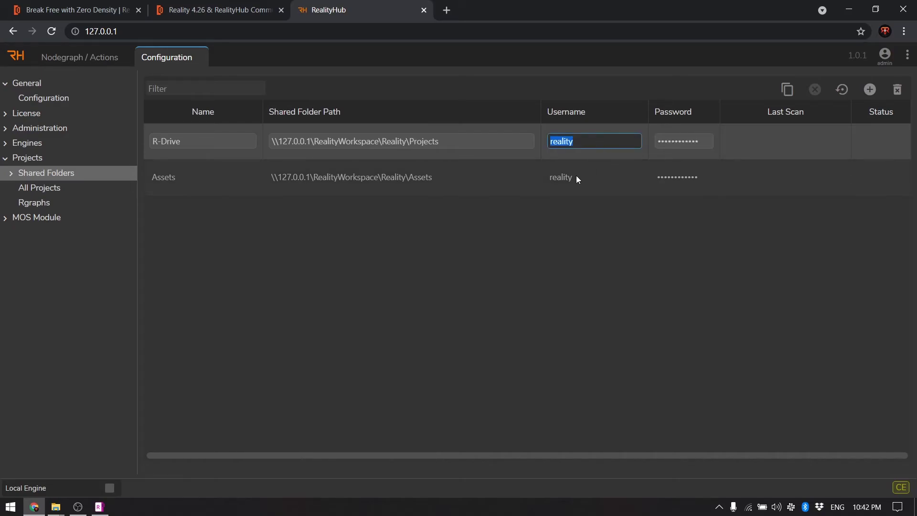
{"action": "type", "text": "raj"}
{"action": "left_click", "coordinate": [697, 139]}
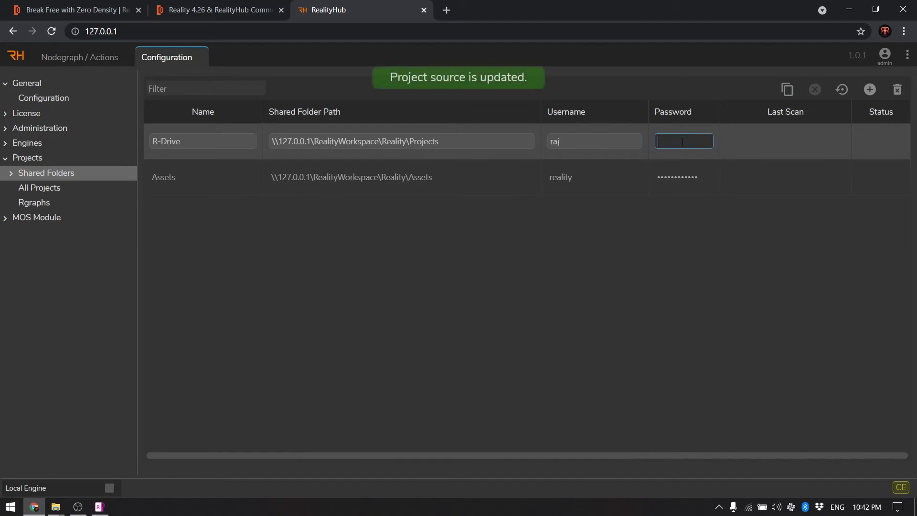
{"action": "key", "text": "BackSpace"}
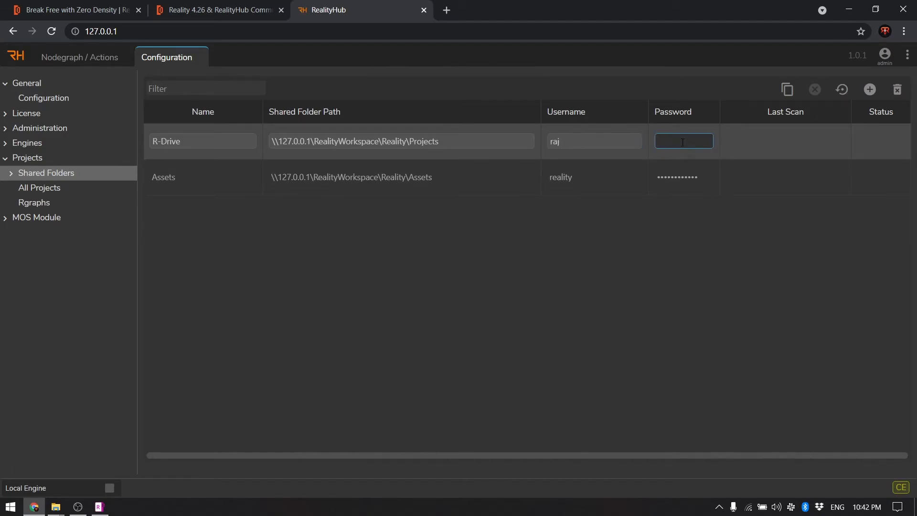
{"action": "type", "text": "••••••••••••"}
{"action": "key", "text": "Return"}
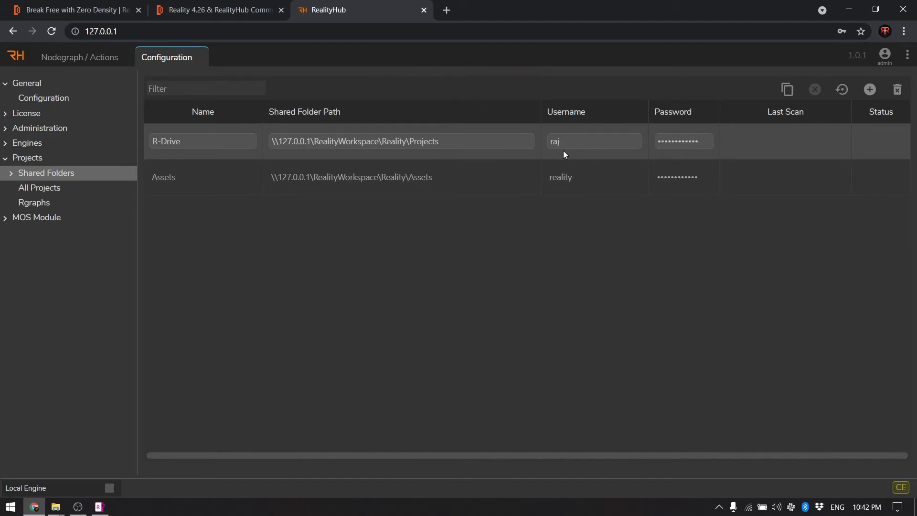
{"action": "left_click", "coordinate": [841, 90]}
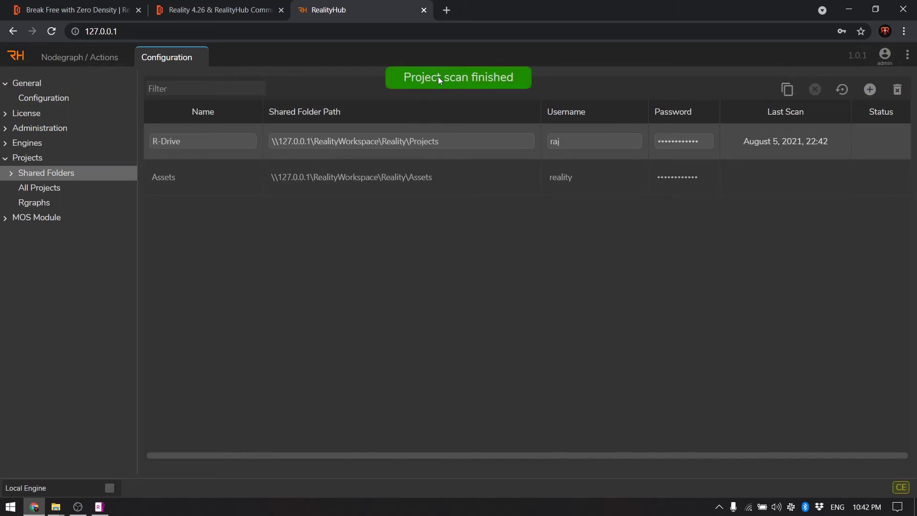
Enter the account password for the Assets shared folder
{"action": "left_click", "coordinate": [568, 177]}
{"action": "left_click", "coordinate": [665, 174]}
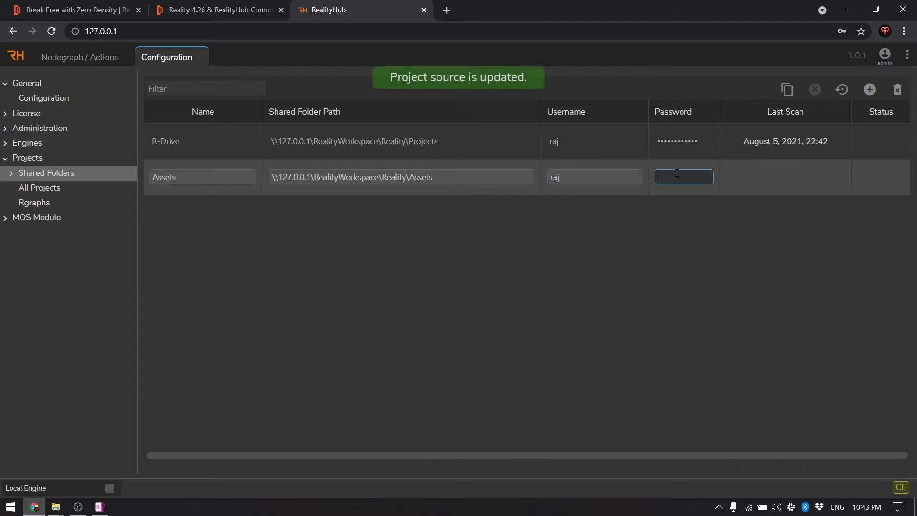
{"action": "type", "text": "************"}
{"action": "left_click", "coordinate": [778, 180]}
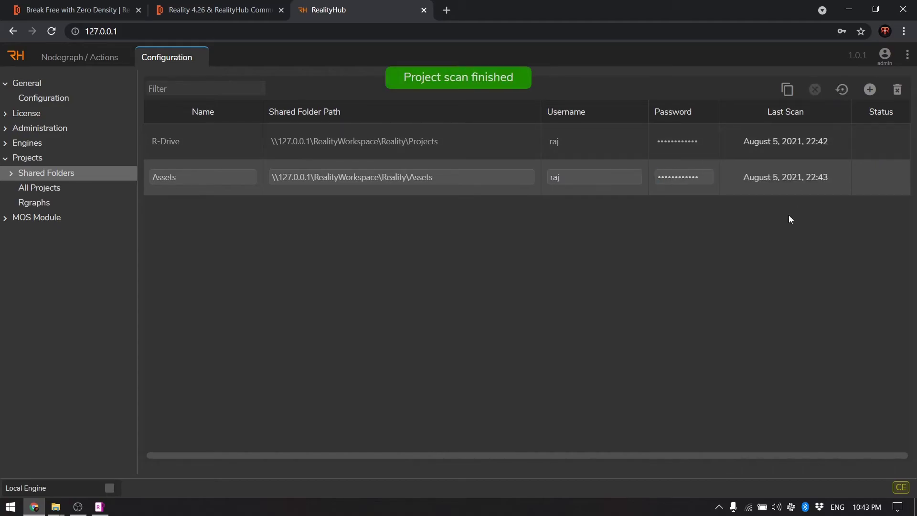
{"action": "left_click", "coordinate": [223, 146]}
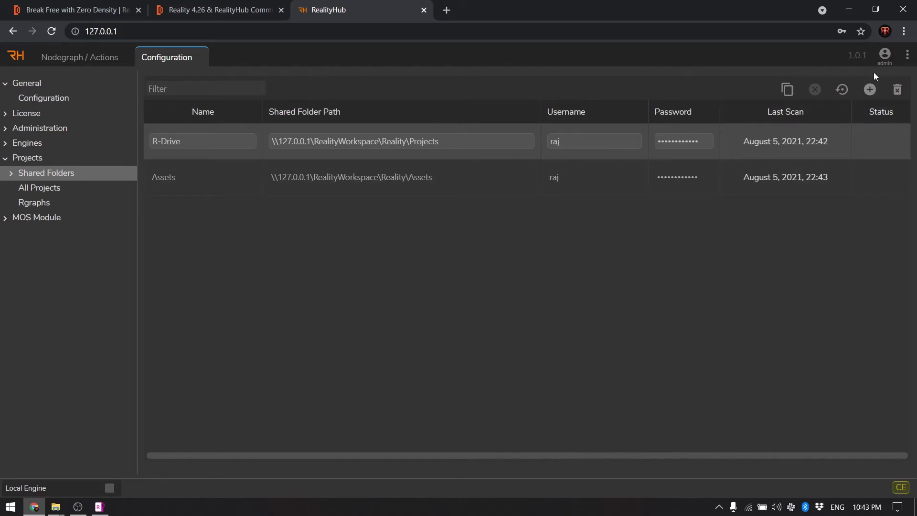
Open the Launcher window and expand Launch Configuration 1's renderers
{"action": "left_click", "coordinate": [906, 56]}
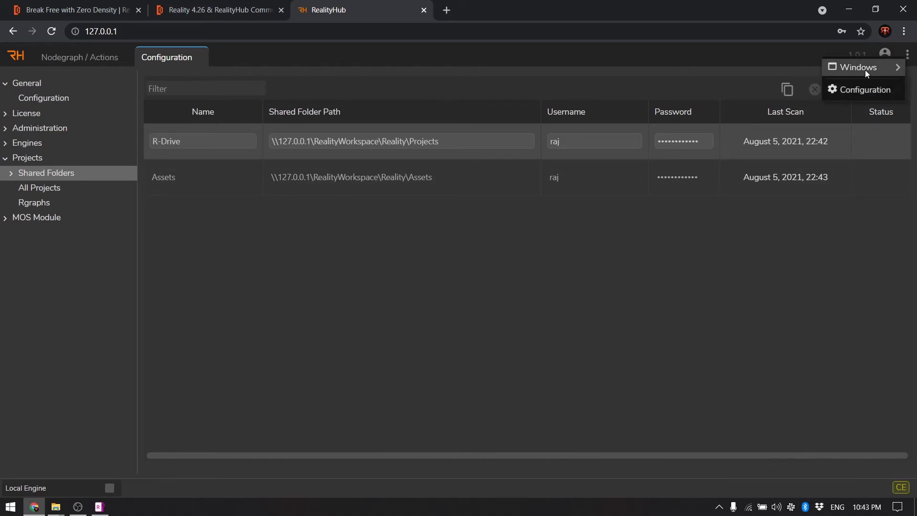
{"action": "mouse_move", "coordinate": [865, 69]}
{"action": "left_click", "coordinate": [755, 122]}
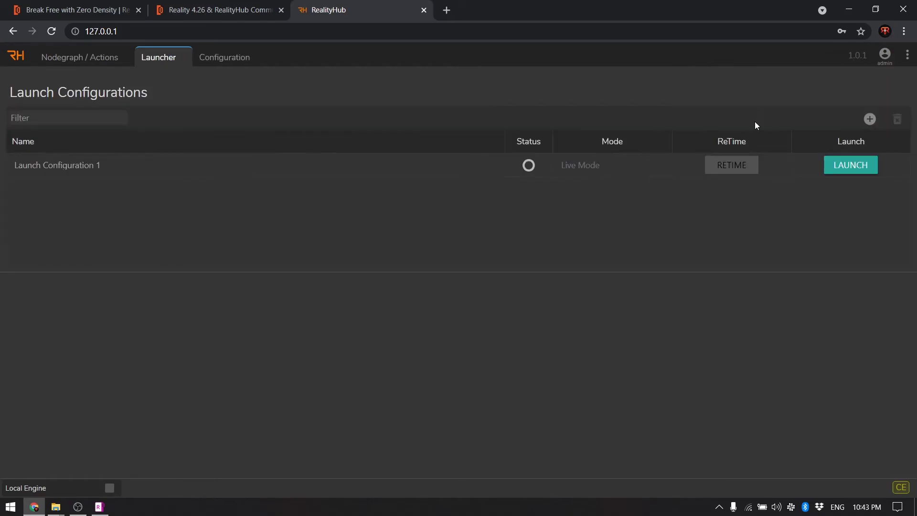
{"action": "left_click", "coordinate": [139, 167]}
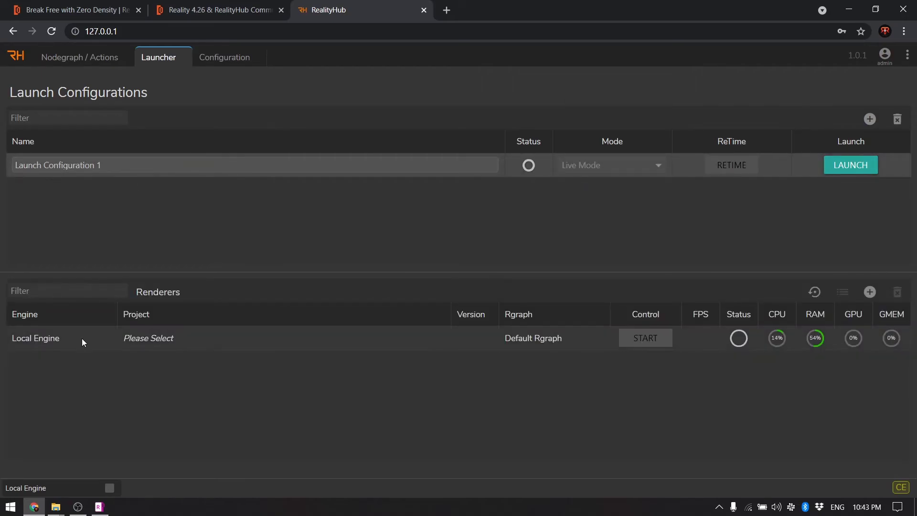
Assign the Local Engine the InstallTut MainLevel map, keeping Default Rgraph
{"action": "left_click", "coordinate": [142, 338]}
{"action": "left_click", "coordinate": [148, 337]}
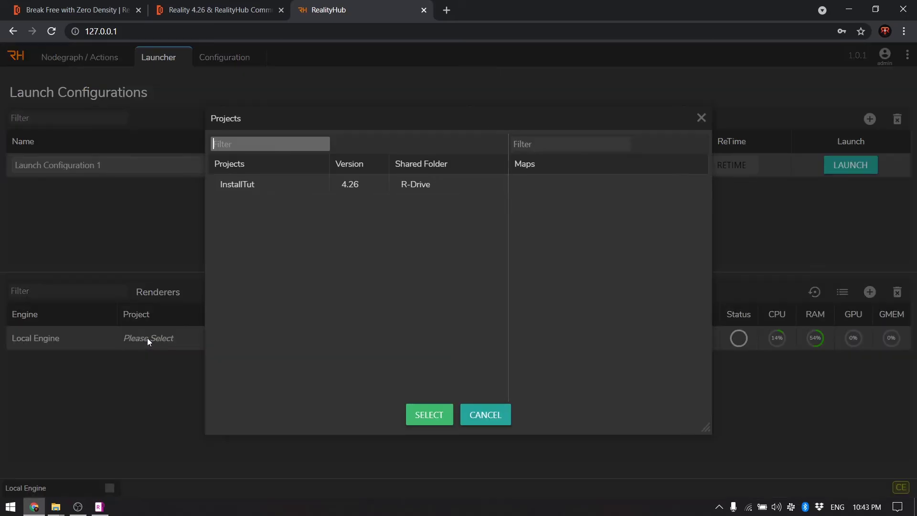
{"action": "left_click", "coordinate": [242, 188]}
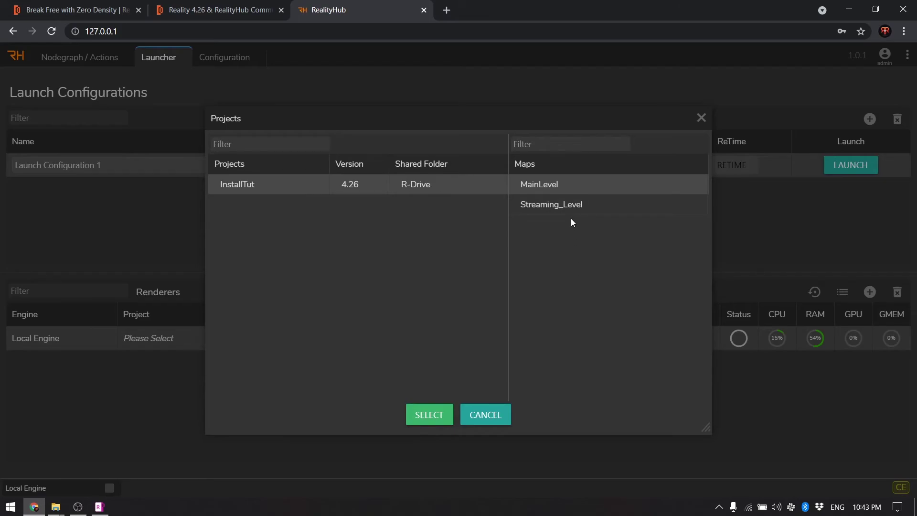
{"action": "left_click", "coordinate": [426, 419]}
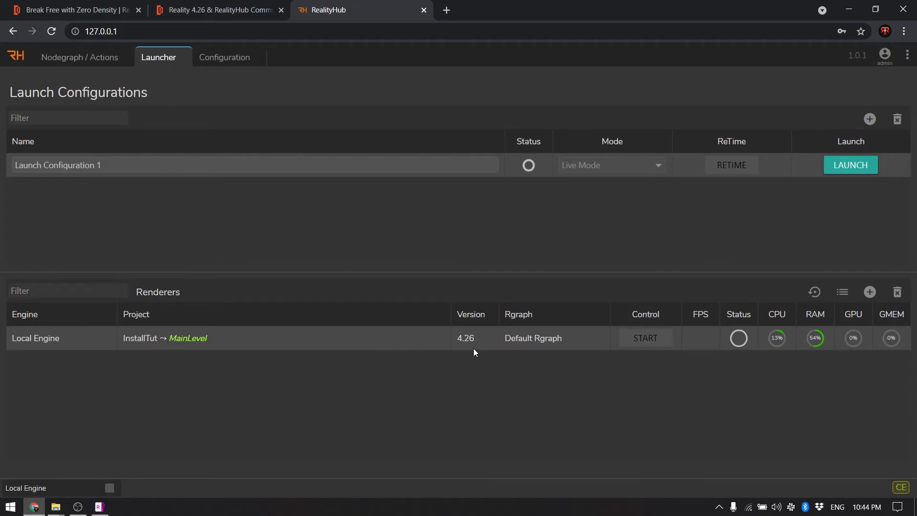
{"action": "left_click", "coordinate": [535, 338]}
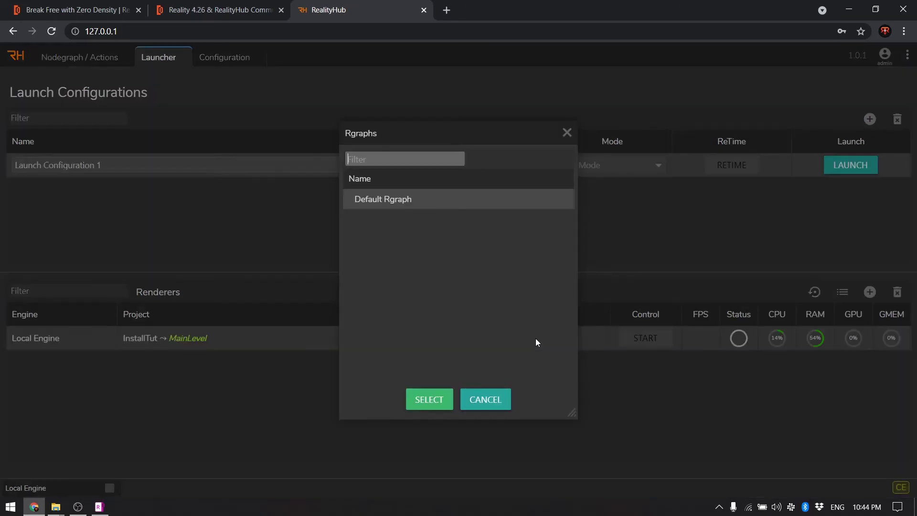
{"action": "left_click", "coordinate": [499, 400]}
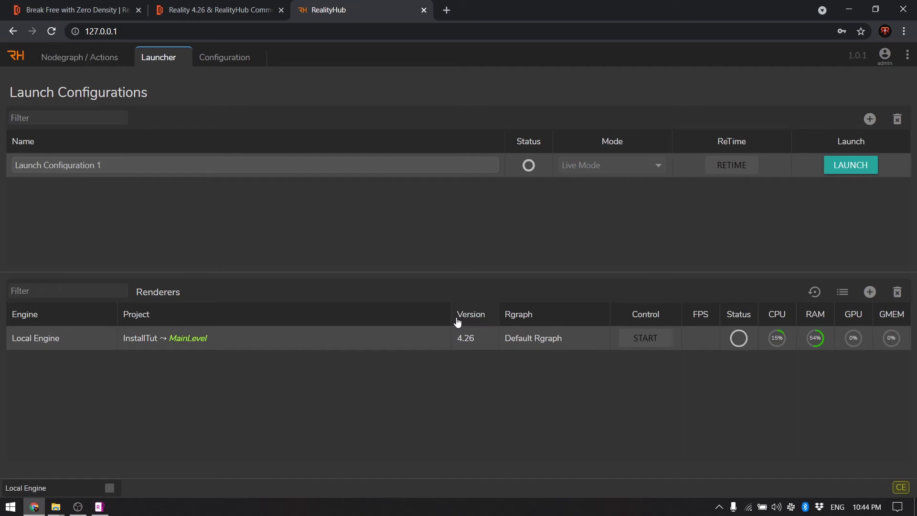
{"action": "left_click_drag", "start_coordinate": [452, 315], "coordinate": [444, 316]}
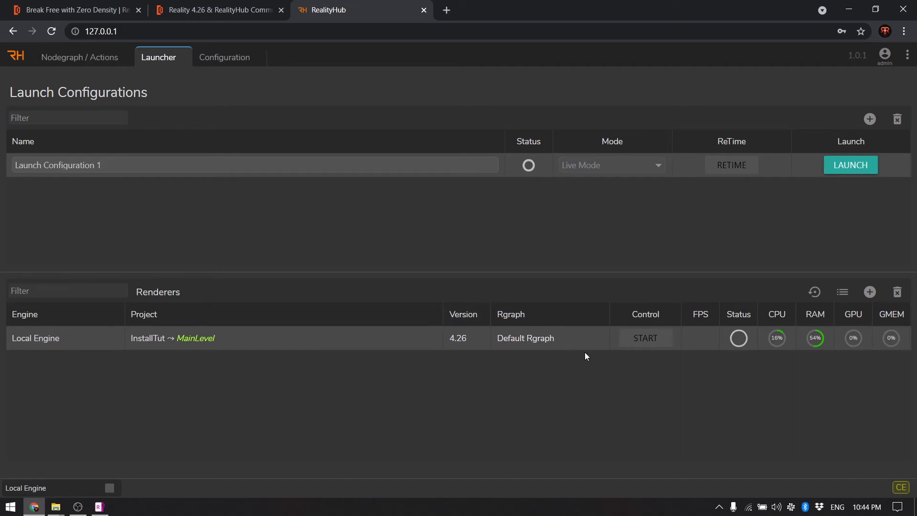
Launch Launch Configuration 1 in Live Mode and place the browser beside the Reality engine window
{"action": "left_click", "coordinate": [858, 166]}
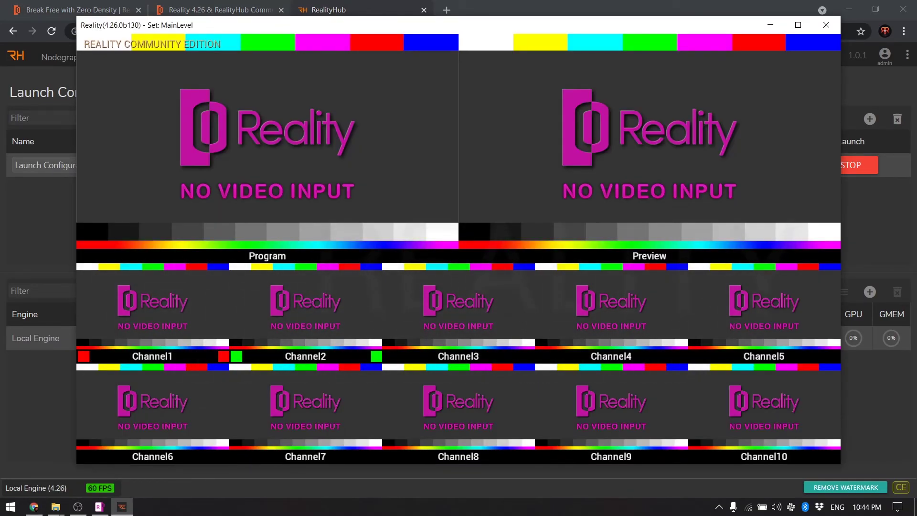
{"action": "left_click_drag", "start_coordinate": [796, 10], "coordinate": [799, 76]}
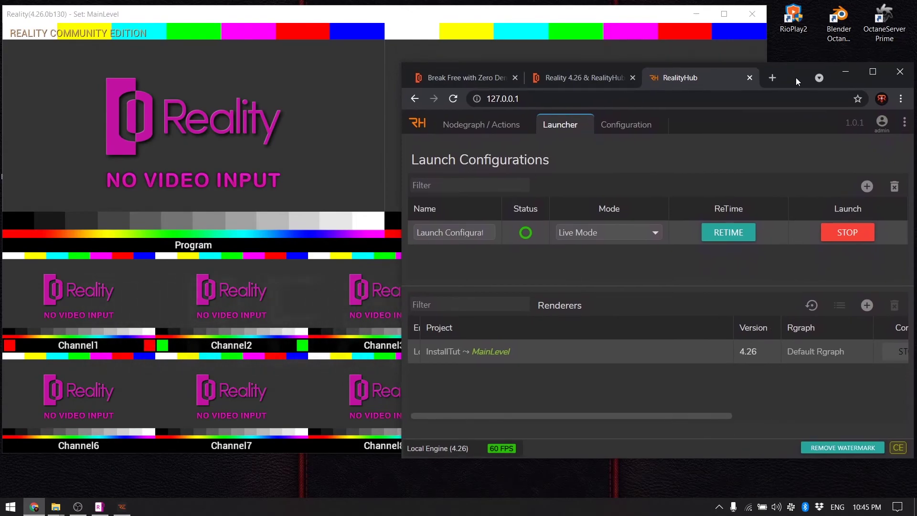
Show the Default Rgraph in the Nodegraph and centre the Mixer_0 node
{"action": "left_click", "coordinate": [481, 124]}
{"action": "left_click", "coordinate": [598, 151]}
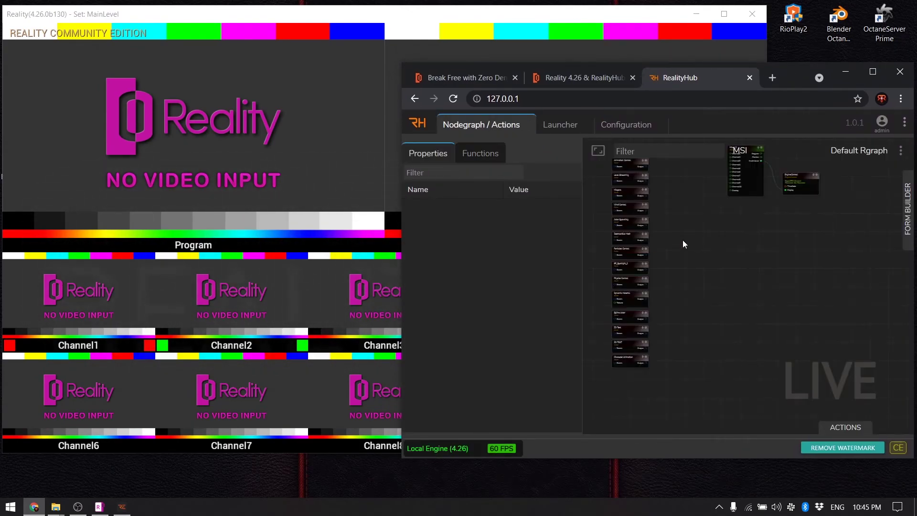
{"action": "scroll", "coordinate": [683, 239], "scroll_direction": "up", "scroll_amount": 5}
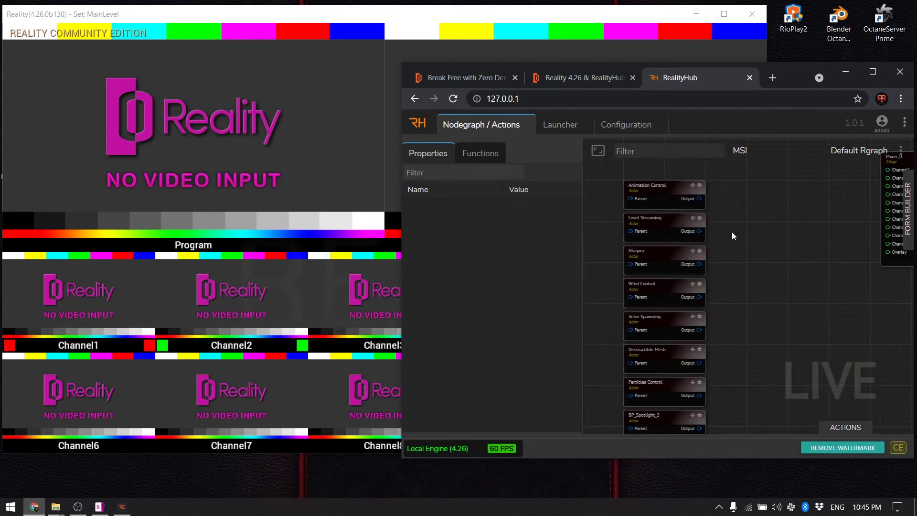
{"action": "scroll", "coordinate": [732, 232], "scroll_direction": "up", "scroll_amount": 3}
{"action": "left_click_drag", "start_coordinate": [798, 266], "coordinate": [751, 314]}
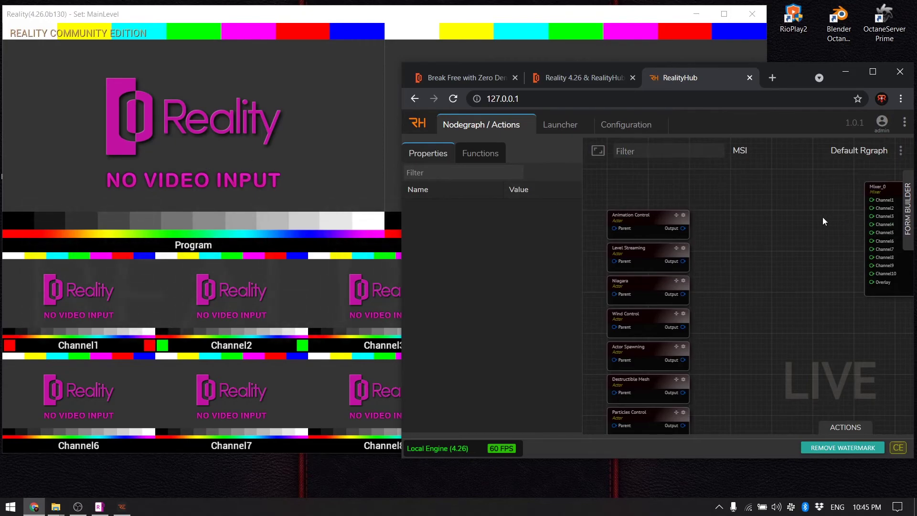
{"action": "left_click_drag", "start_coordinate": [822, 218], "coordinate": [692, 196]}
Add a UE Render Camera node and connect Camera_0's Output to Mixer_0 Channel1
{"action": "right_click", "coordinate": [682, 194]}
{"action": "type", "text": "camer"}
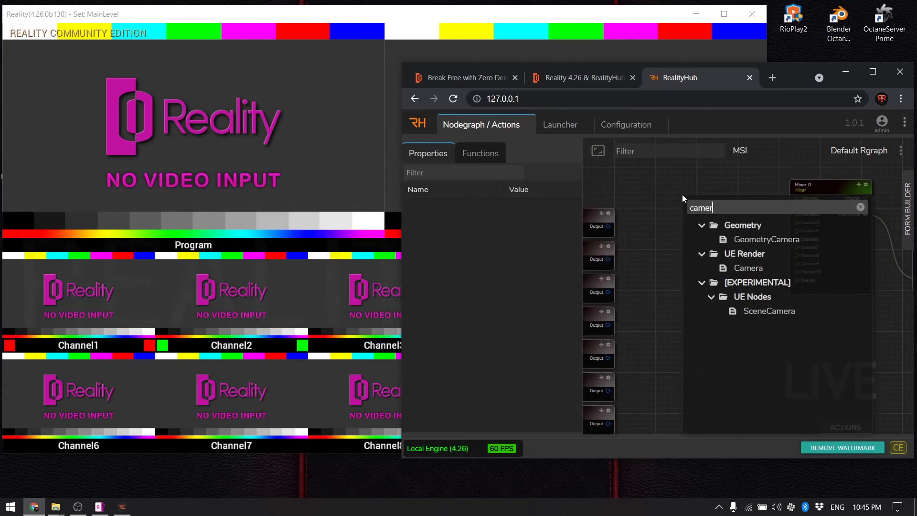
{"action": "type", "text": "a"}
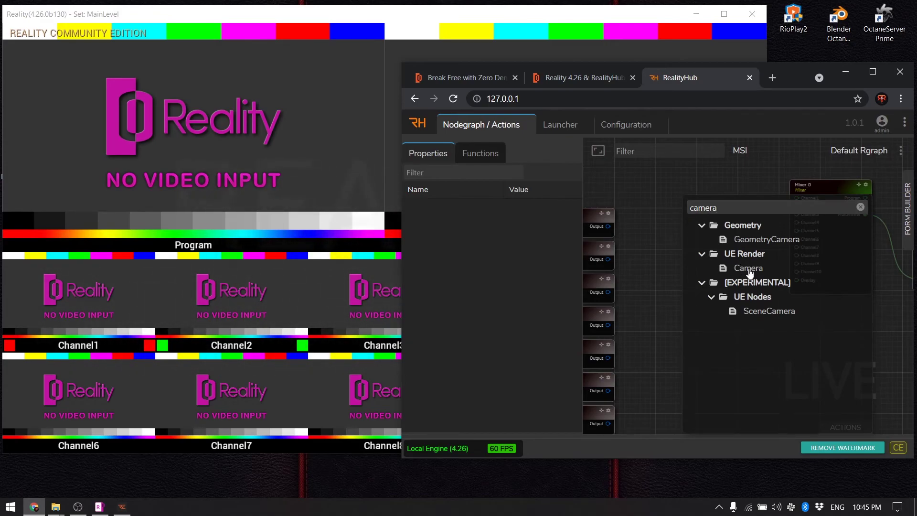
{"action": "left_click", "coordinate": [748, 269]}
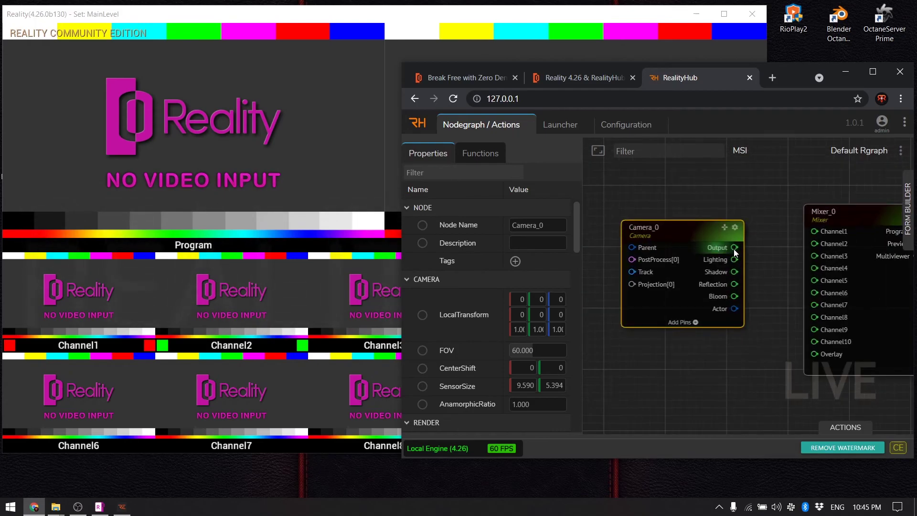
{"action": "left_click_drag", "start_coordinate": [734, 247], "coordinate": [814, 231]}
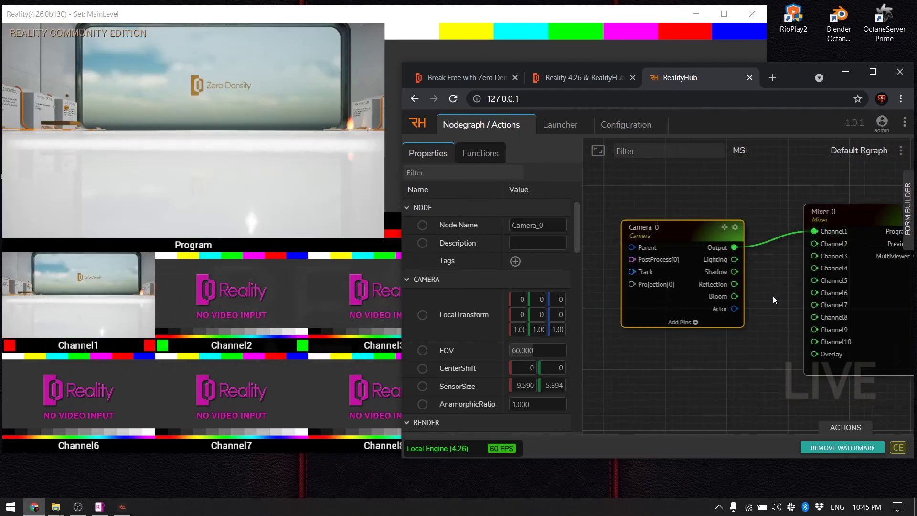
{"action": "left_click_drag", "start_coordinate": [773, 296], "coordinate": [654, 277]}
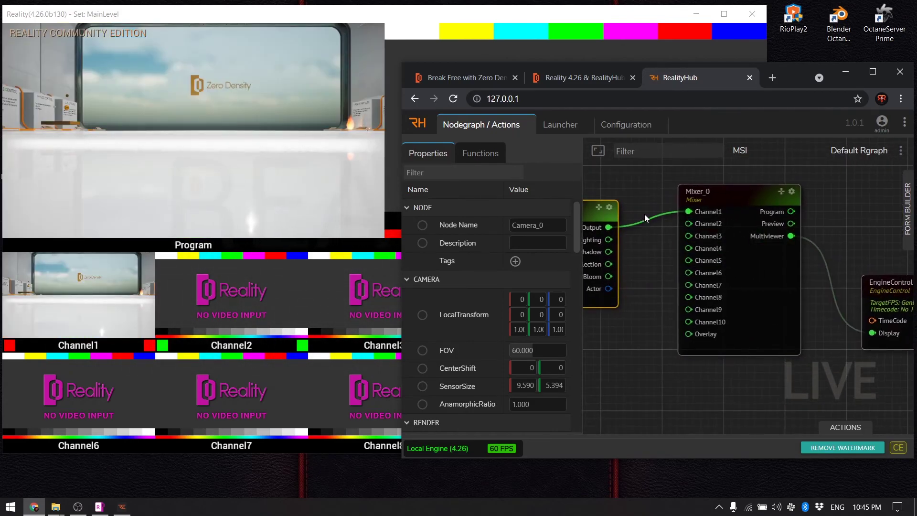
{"action": "left_click_drag", "start_coordinate": [836, 82], "coordinate": [802, 81]}
{"action": "scroll", "coordinate": [609, 241], "scroll_direction": "up", "scroll_amount": 1}
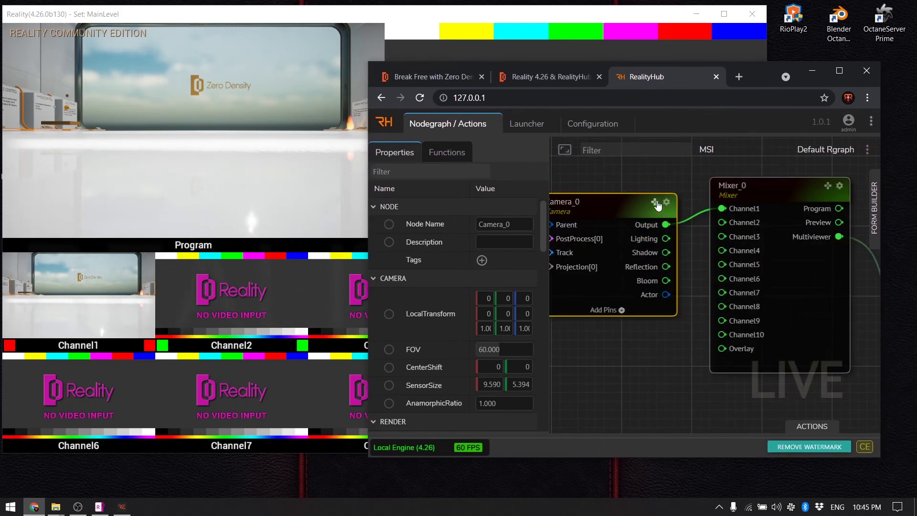
{"action": "scroll", "coordinate": [658, 205], "scroll_direction": "up", "scroll_amount": 1}
{"action": "scroll", "coordinate": [659, 206], "scroll_direction": "up", "scroll_amount": 1}
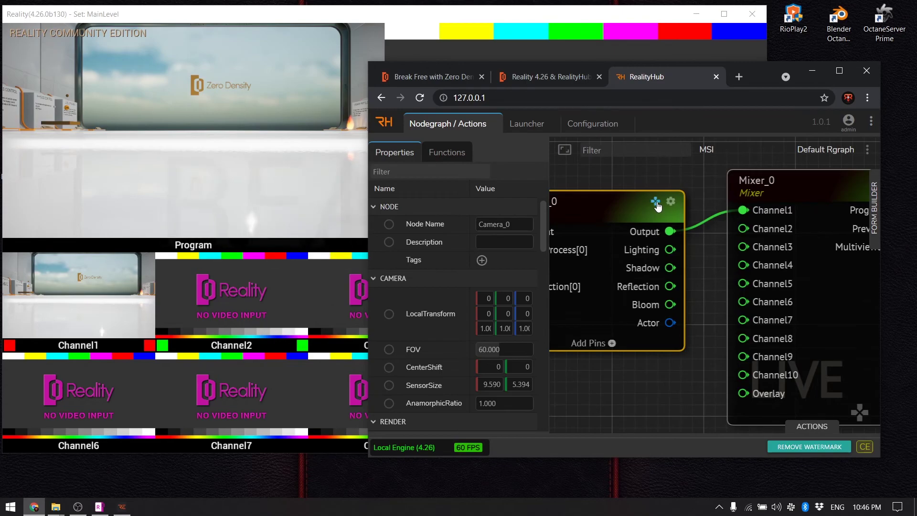
{"action": "left_click_drag", "start_coordinate": [657, 203], "coordinate": [872, 424]}
Fly the camera forward and upward with W, S and E until Program frames the Zero Density window
{"action": "left_click", "coordinate": [860, 412]}
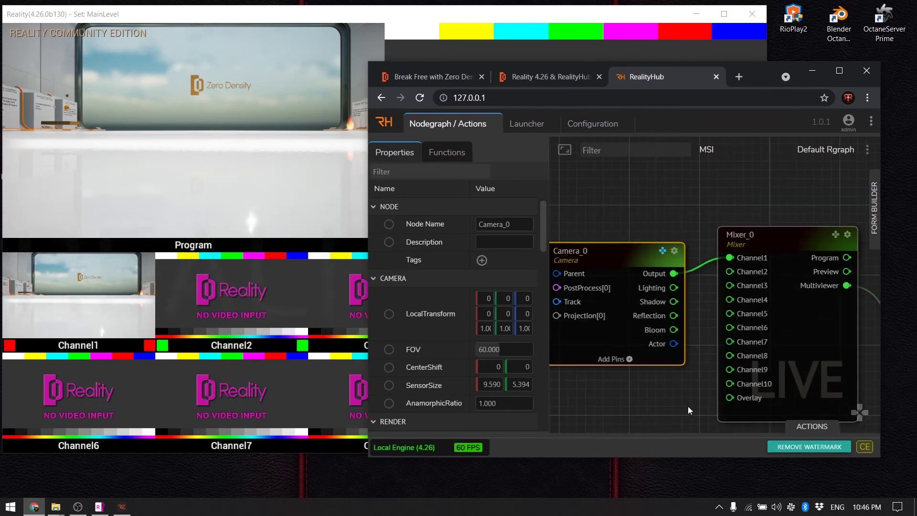
{"action": "left_click", "coordinate": [860, 417]}
{"action": "key", "text": "w"}
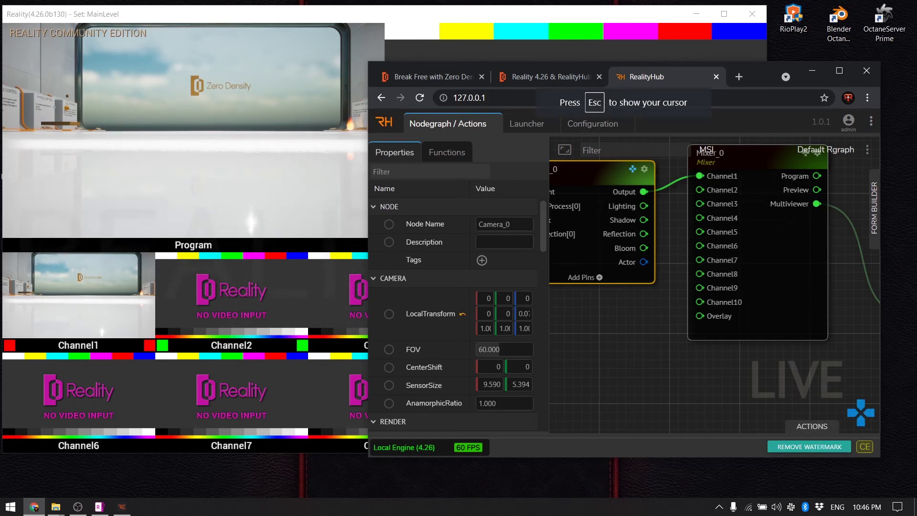
{"action": "key", "text": "s"}
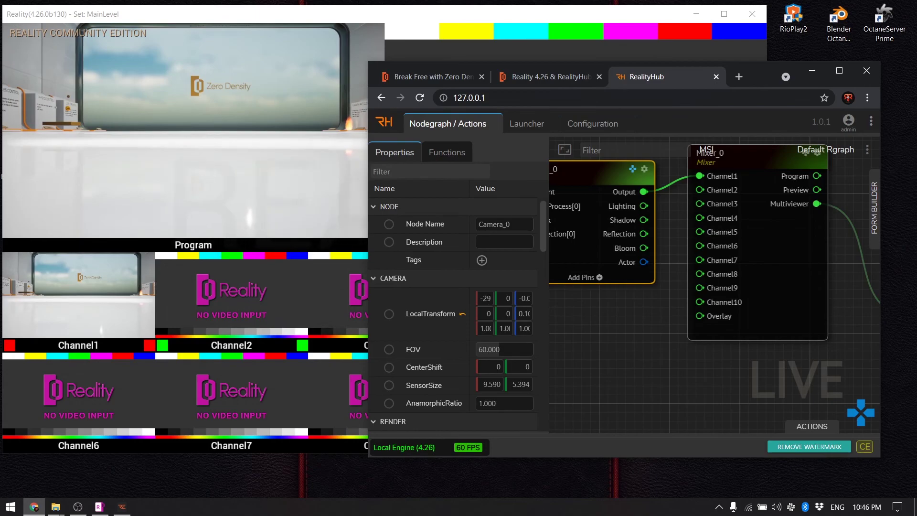
{"action": "key", "text": "w"}
{"action": "key", "text": "e"}
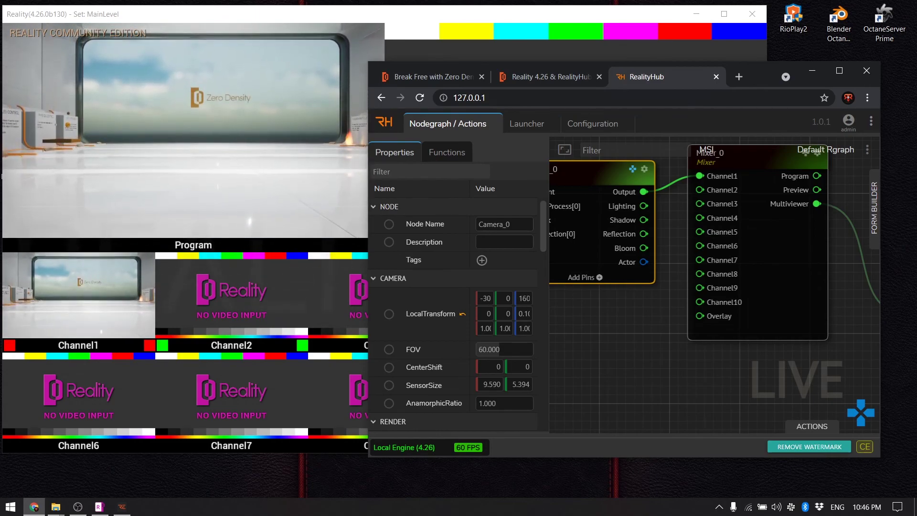
{"action": "key", "text": "w"}
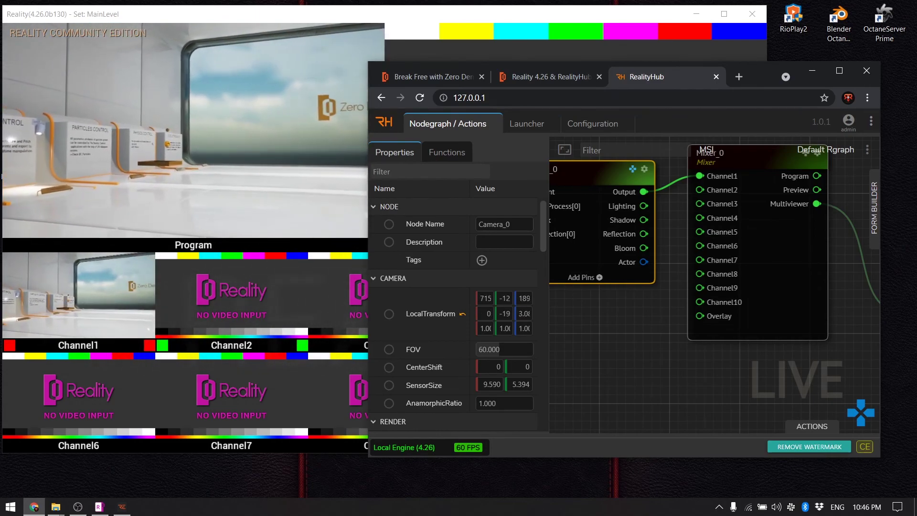
{"action": "scroll", "coordinate": [454, 311], "scroll_direction": "down", "scroll_amount": 5}
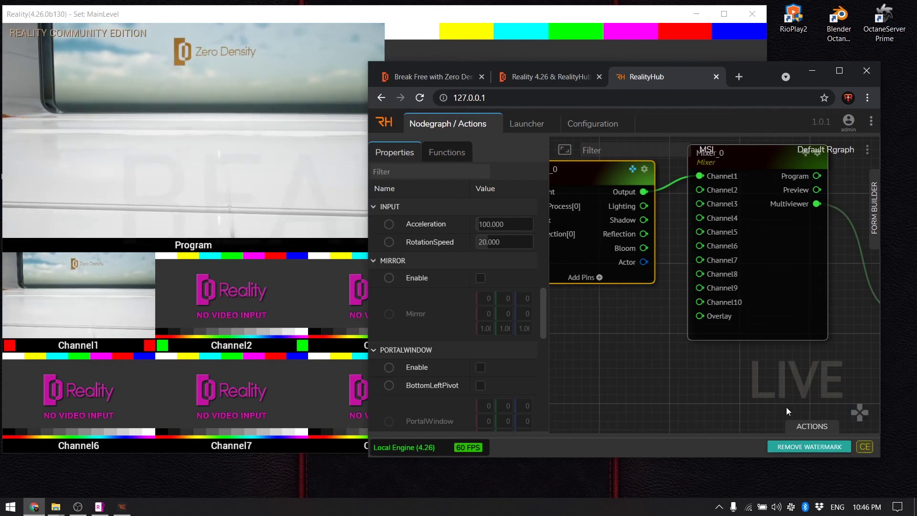
{"action": "left_click_drag", "start_coordinate": [722, 406], "coordinate": [732, 408]}
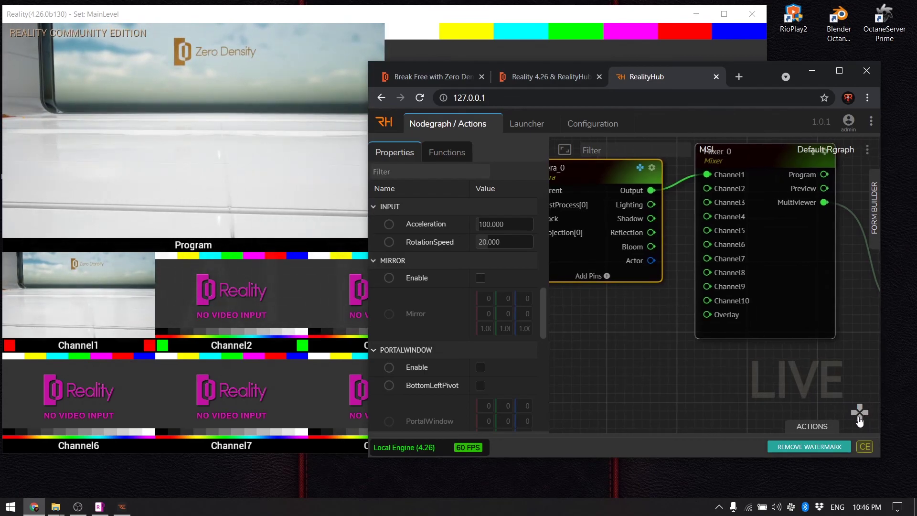